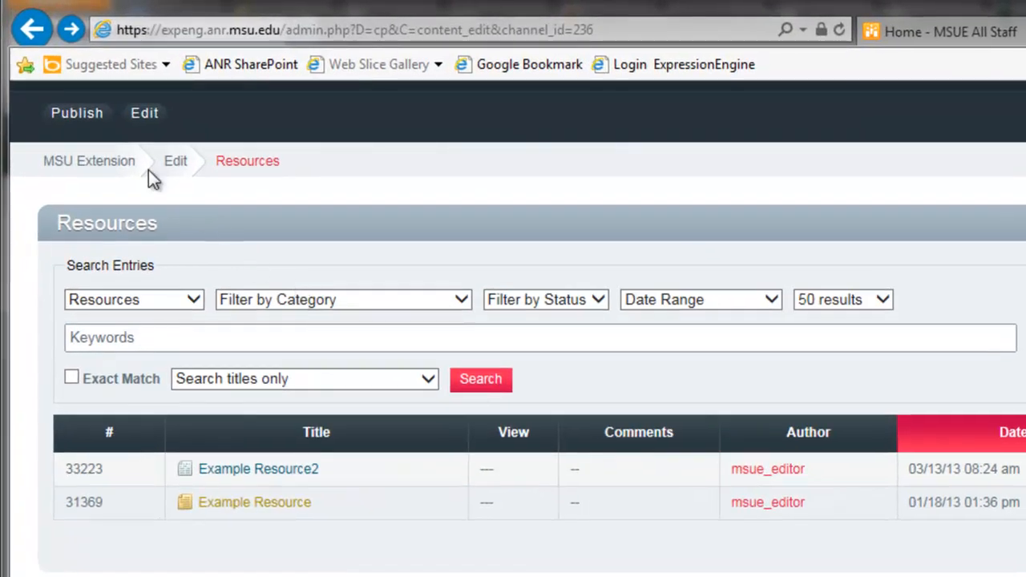
Start a new Programs entry and title it "Sample Program Entry 1"
mouse_move(77, 119)
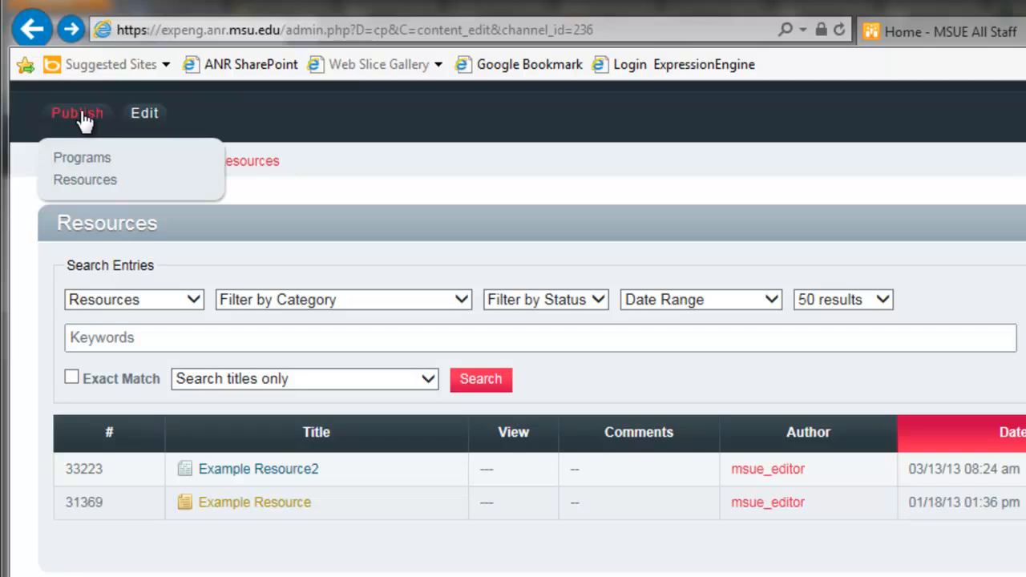
click(78, 165)
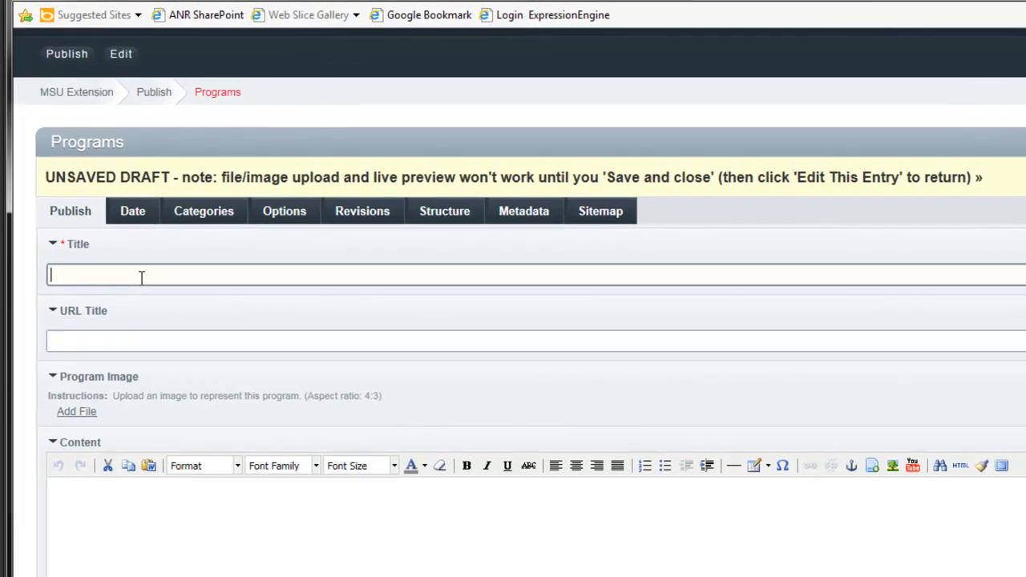
text(Sample)
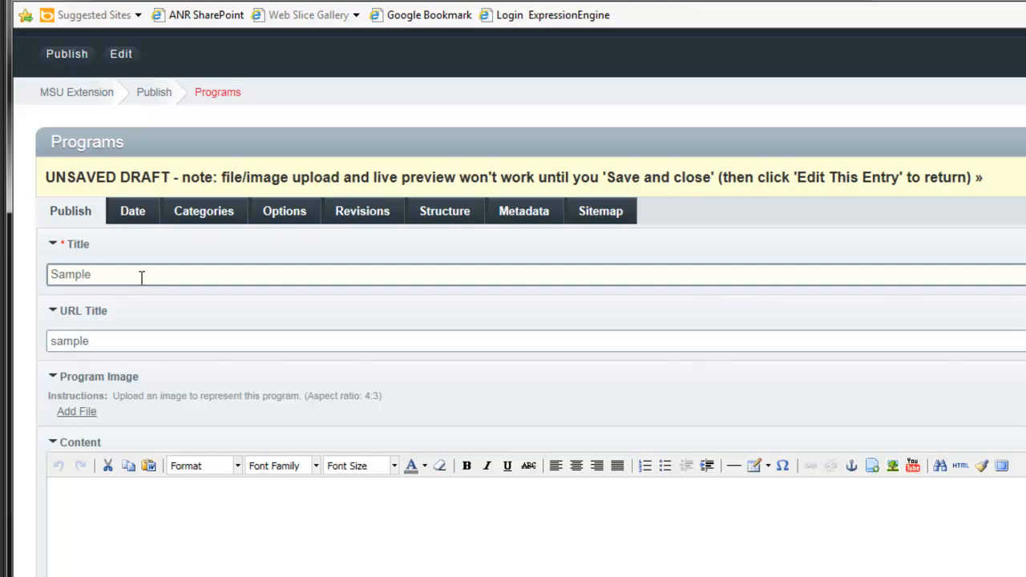
text(Program En)
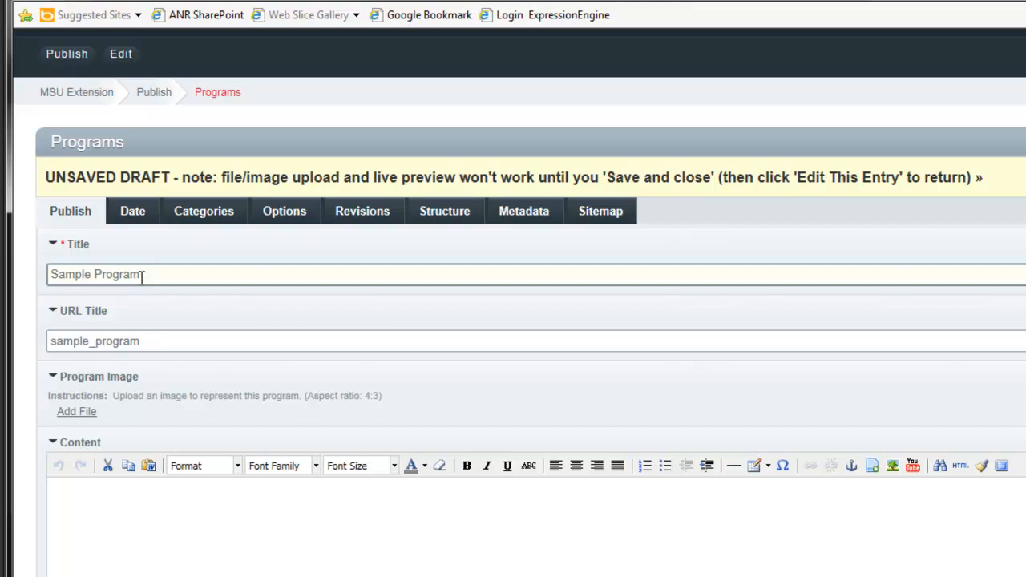
text(try 1)
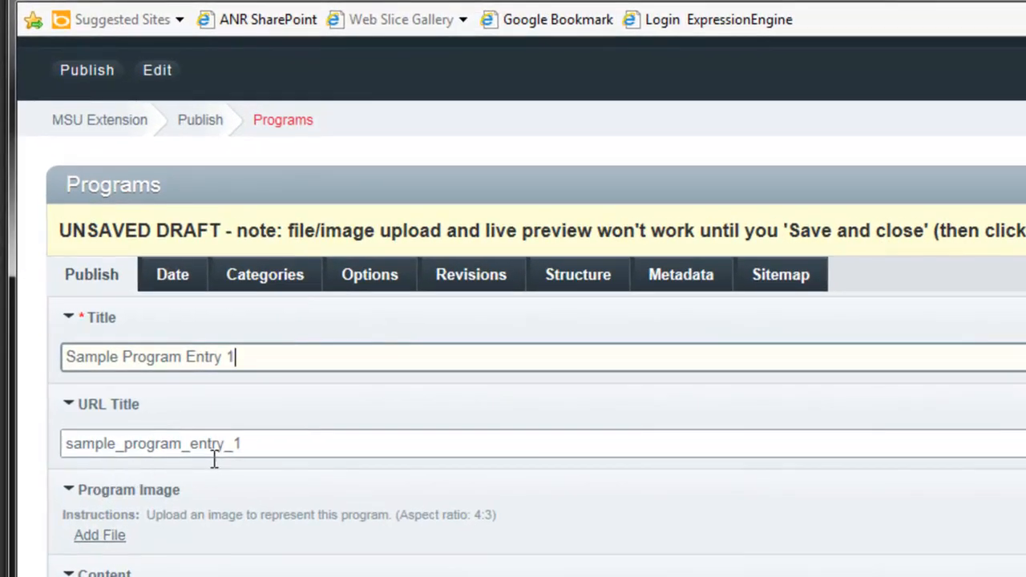
Shorten the entry's URL title to "sample_program_entry" by removing the trailing "_1"
click(249, 445)
key(Home)
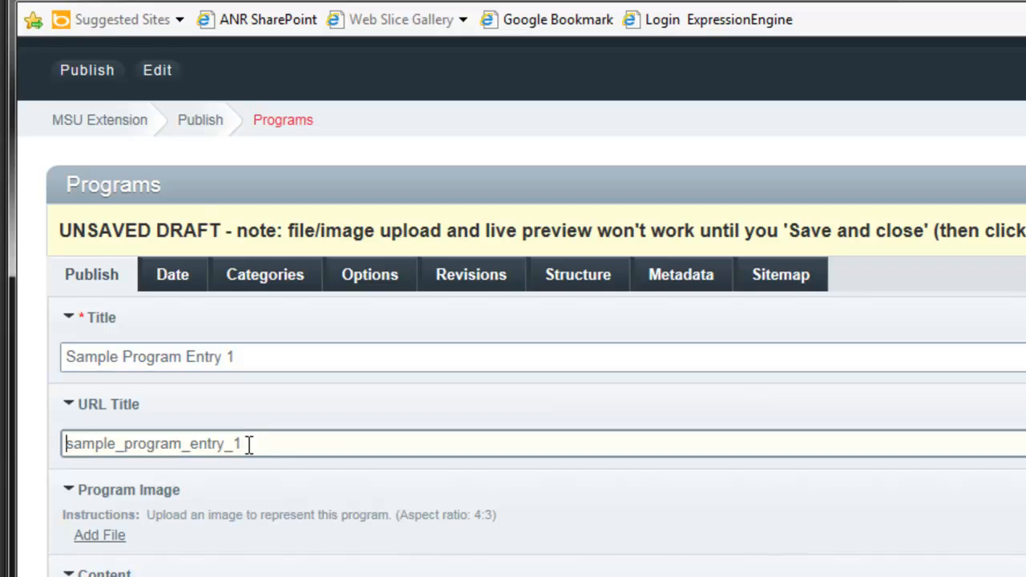
key(End)
key(BackSpace)
key(BackSpace)
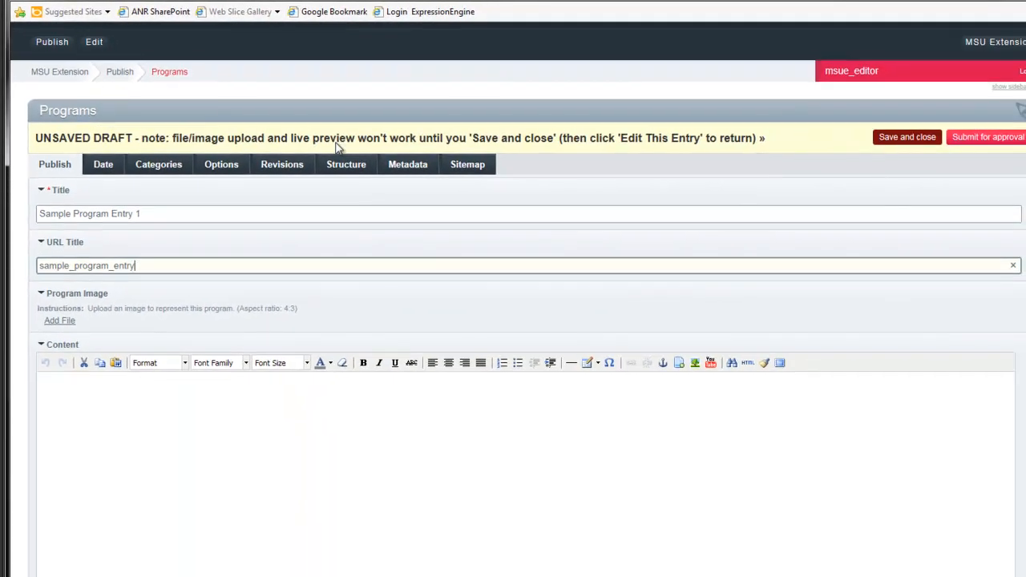
Save and close the draft program entry, then reopen that entry for editing
click(165, 398)
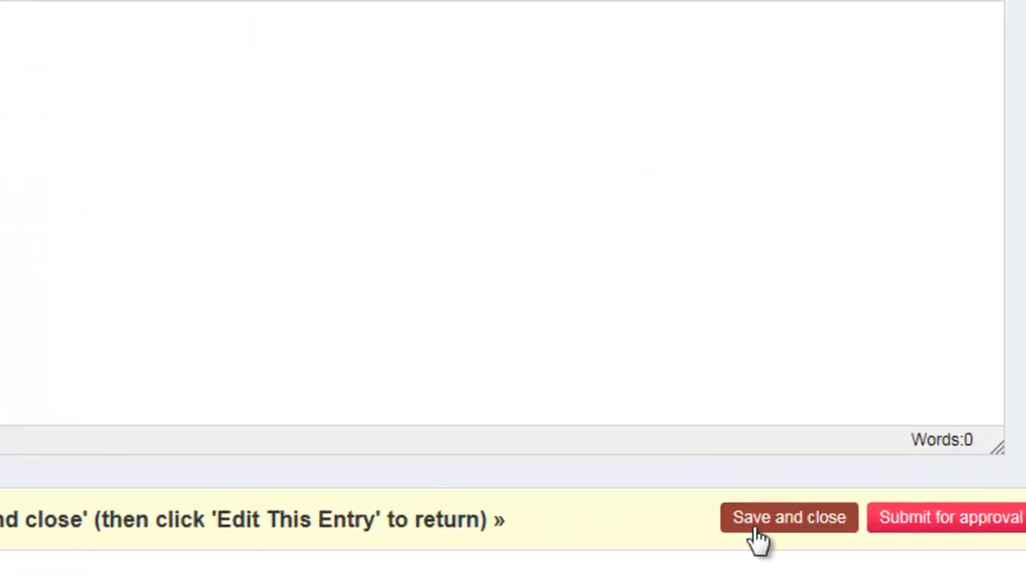
click(760, 521)
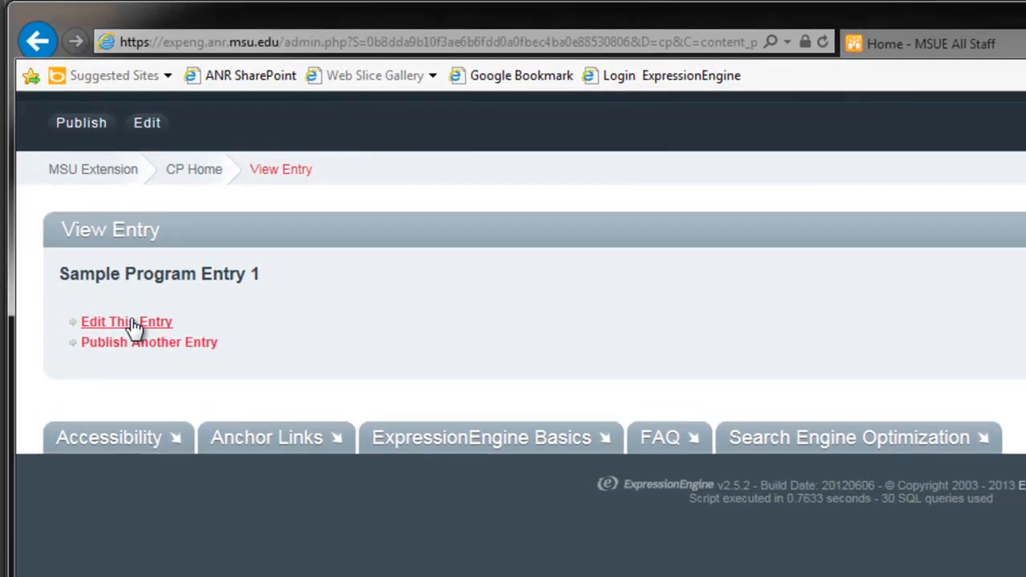
click(98, 237)
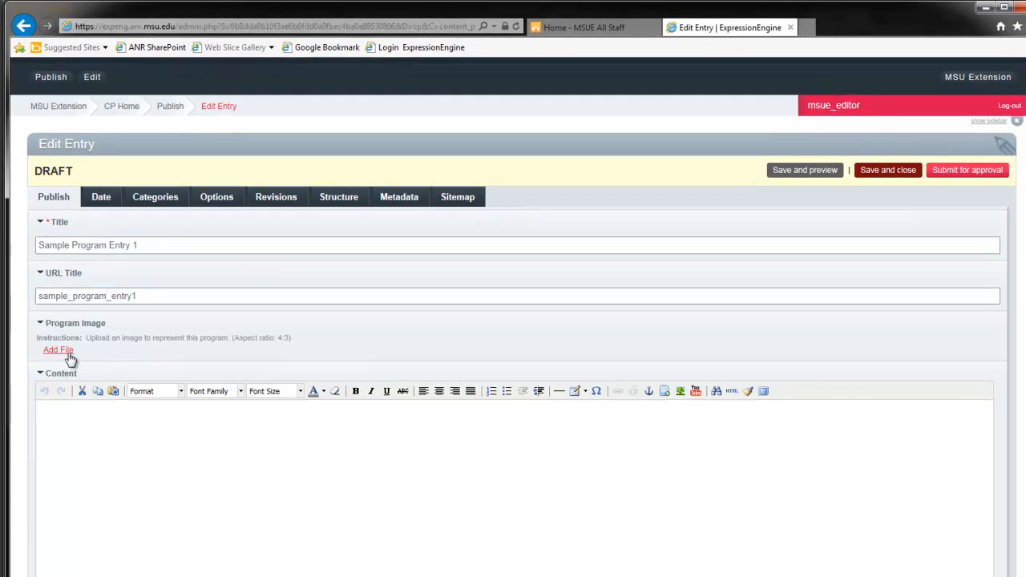
Try to add a file as the entry's program image
click(58, 350)
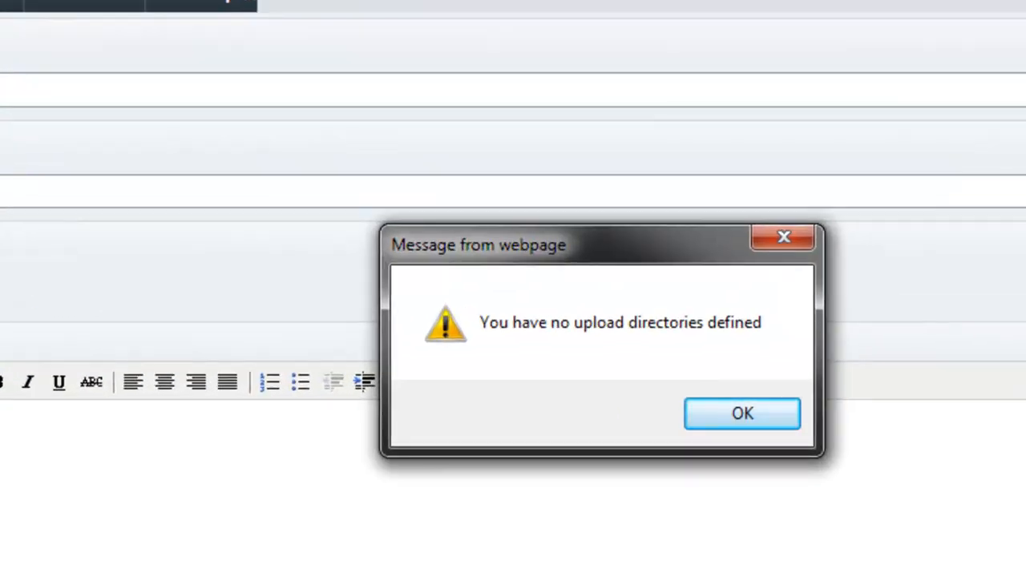
click(739, 419)
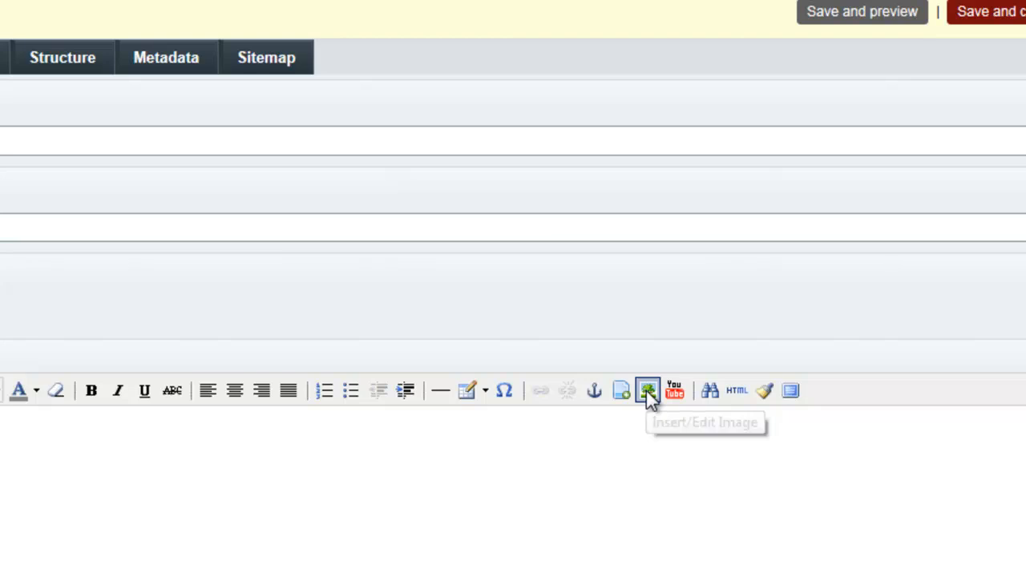
Begin inserting an image into the content and create the folder "Sample_Program_Entry_Images" in the image manager
click(648, 391)
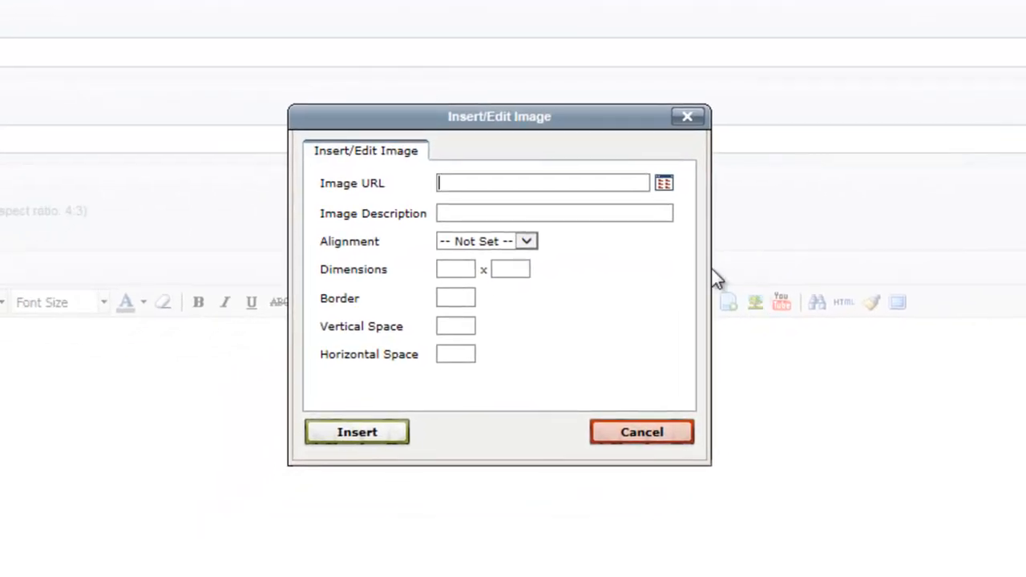
click(664, 185)
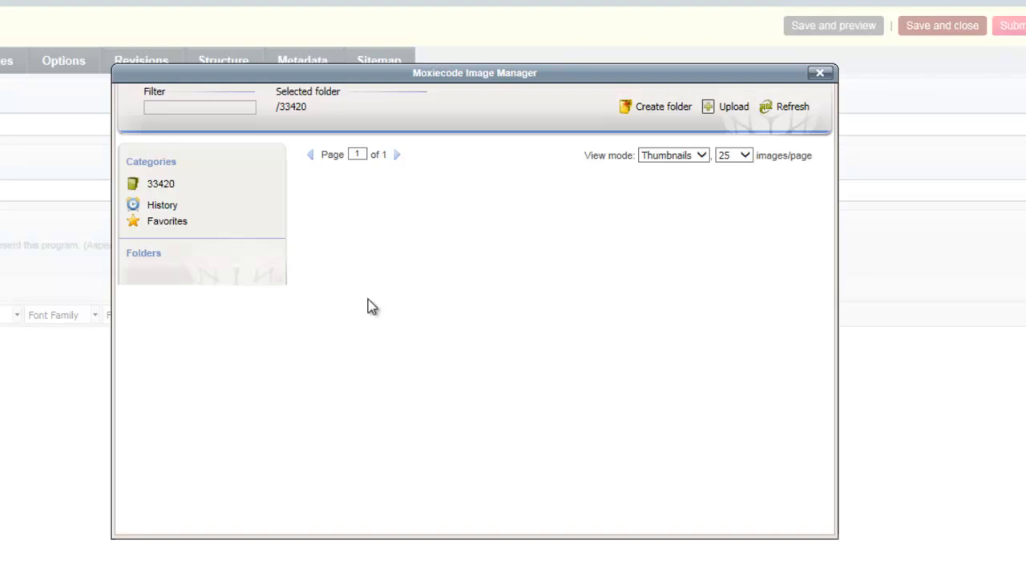
click(666, 110)
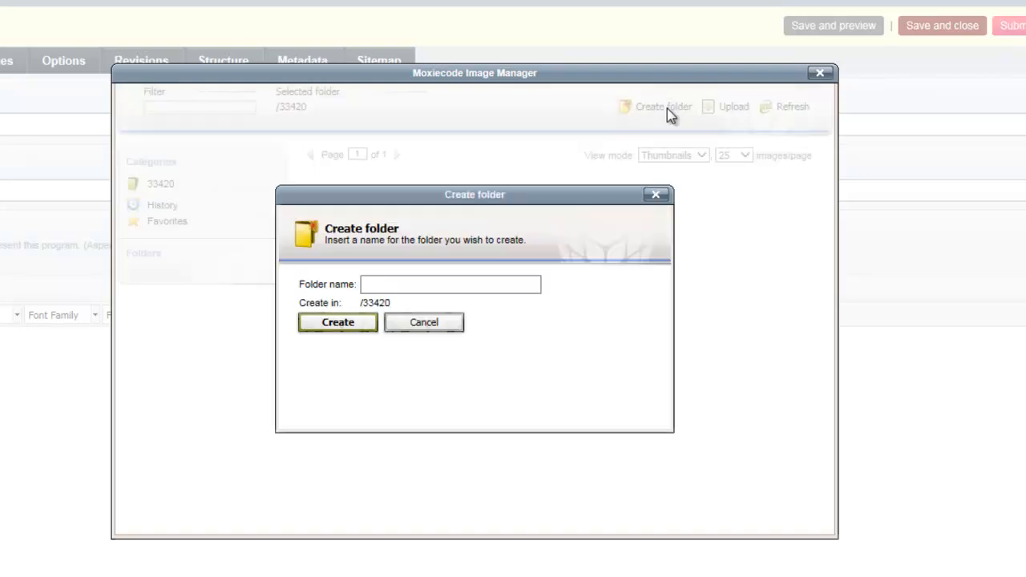
click(474, 287)
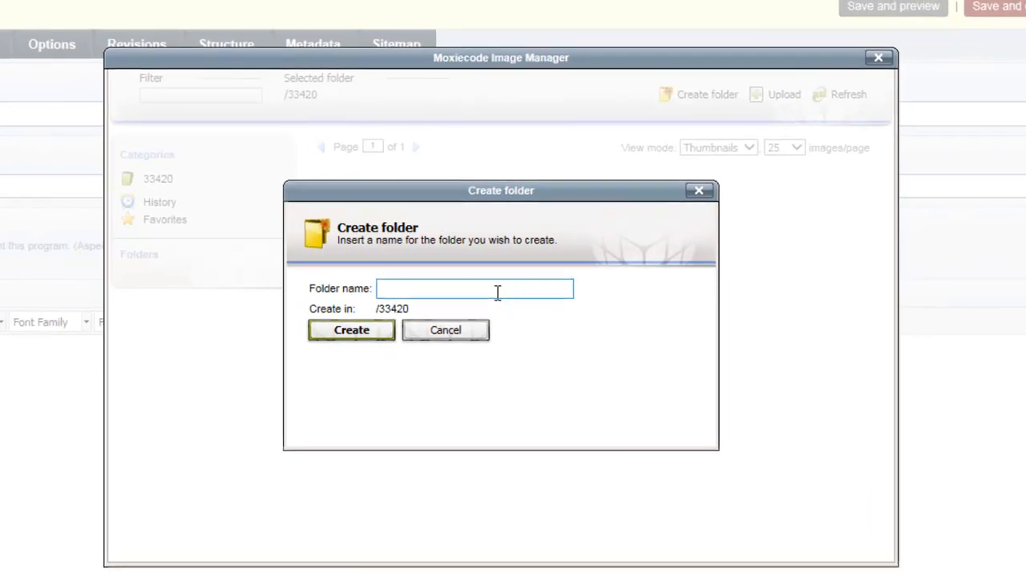
text(Sa)
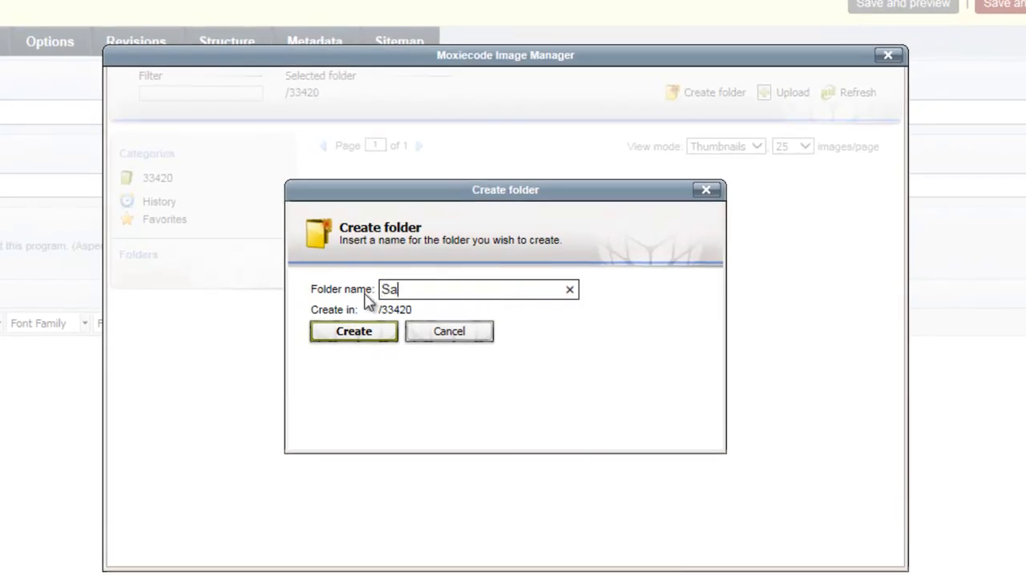
text(mple_Progra)
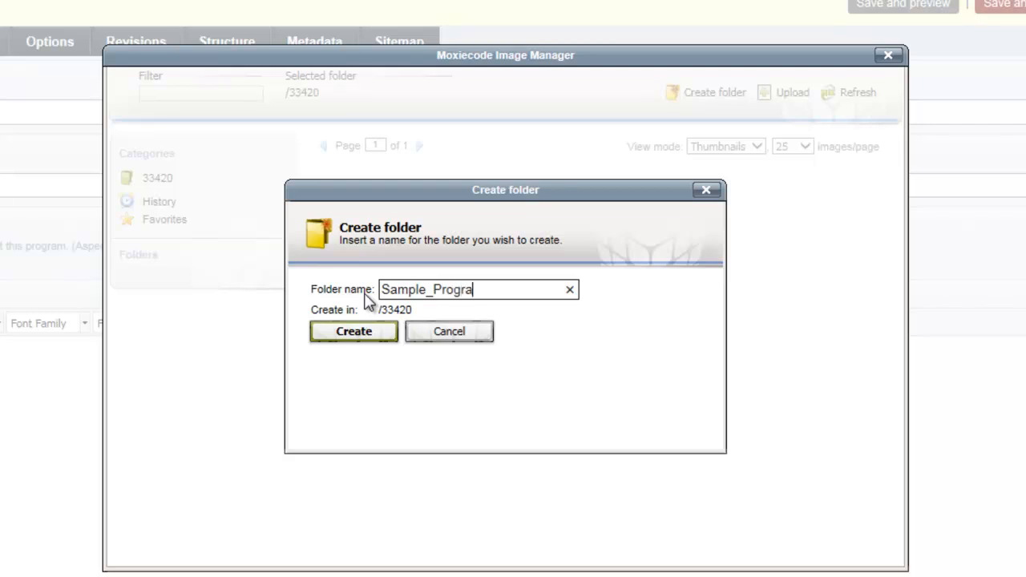
text(m_Entry)
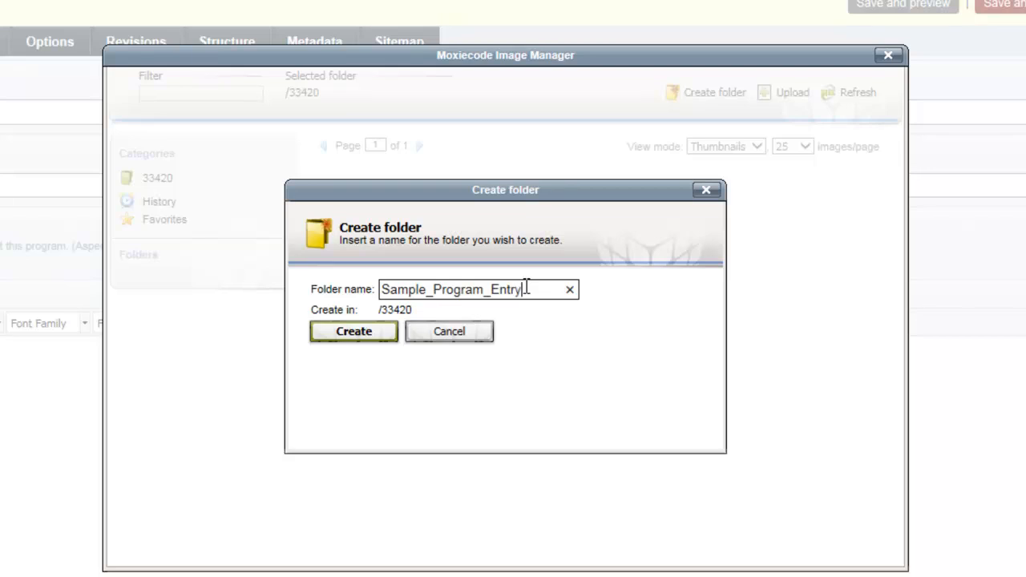
text(_Images)
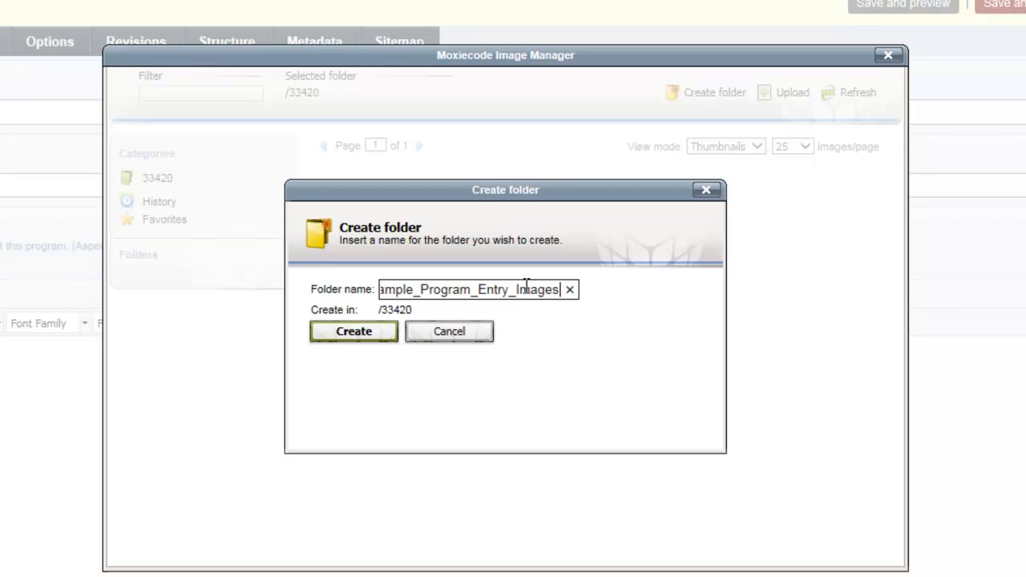
click(369, 338)
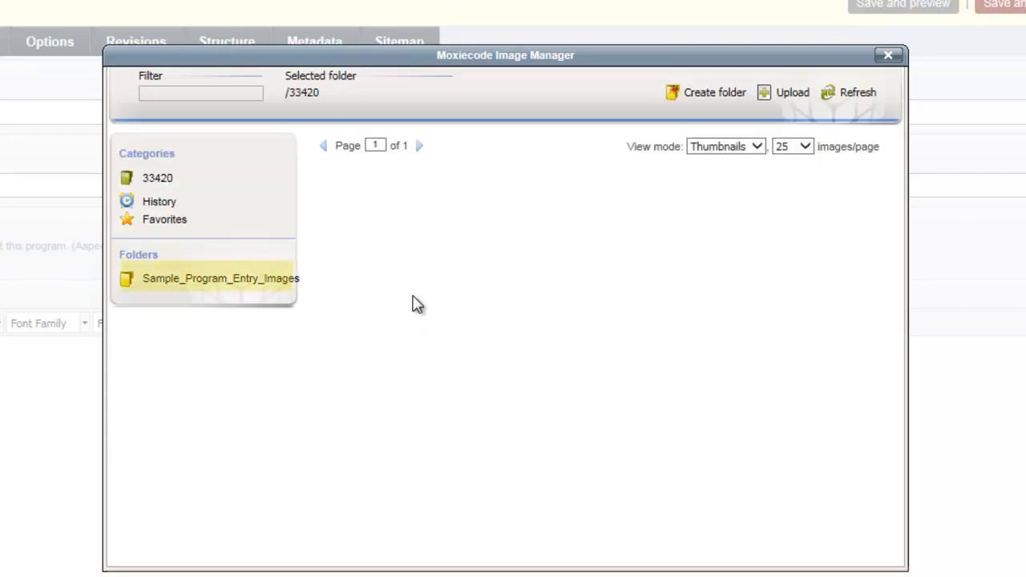
Upload the JPEG file MSUE_SERV_Save_PPT_Slide_As_Image.jpg to the Sample_Program_Entry_Images folder
click(180, 283)
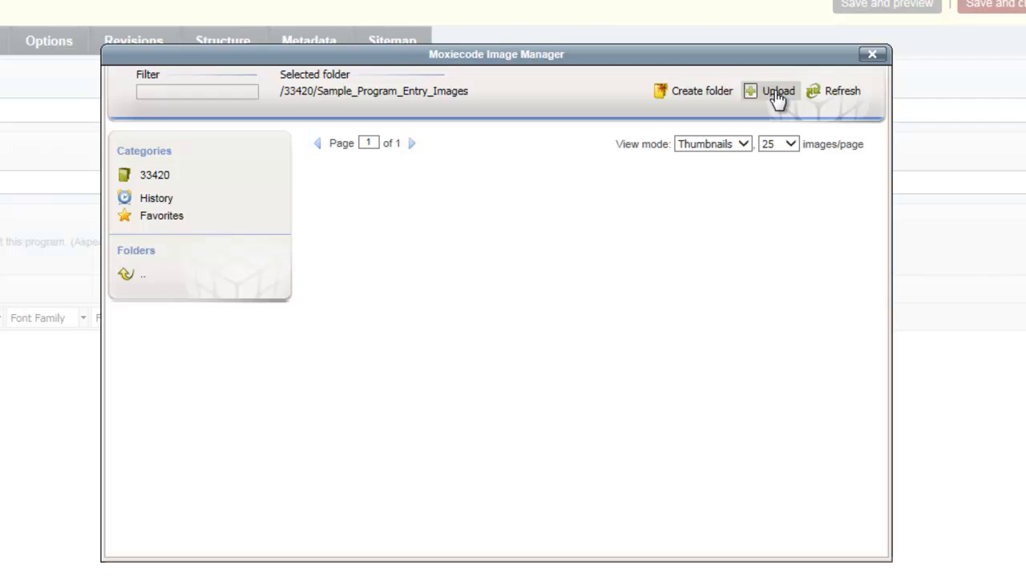
click(778, 94)
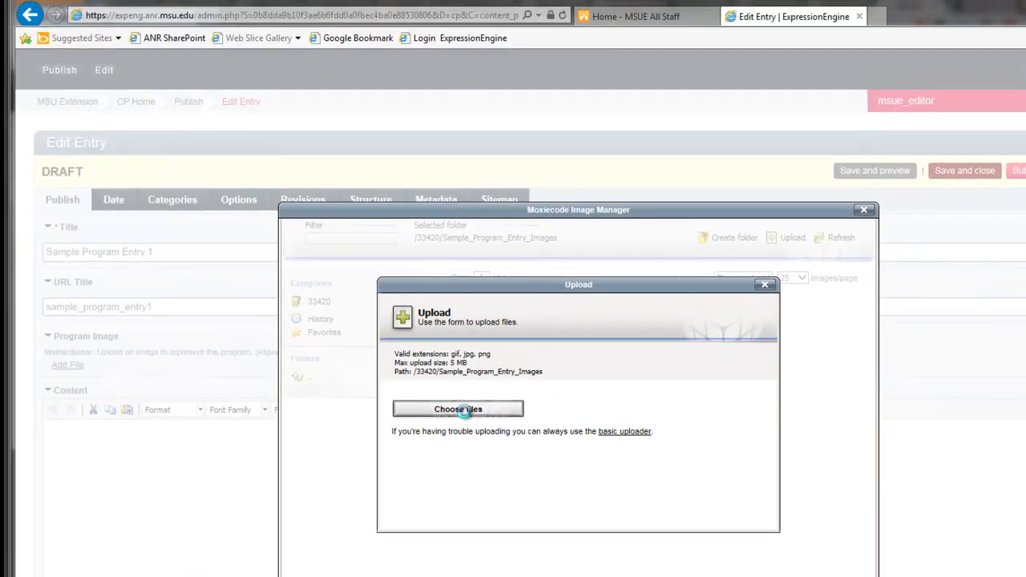
click(465, 411)
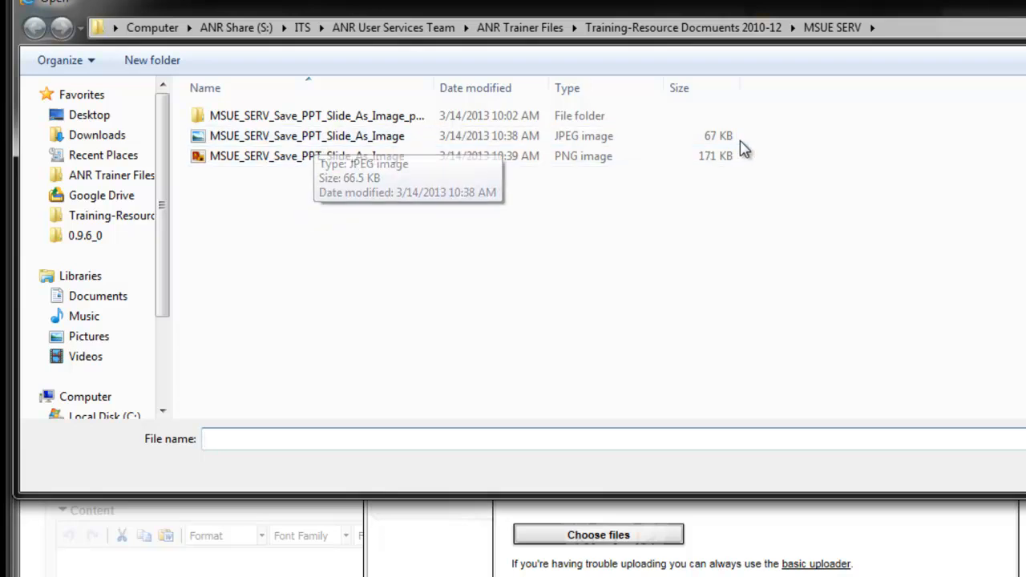
click(321, 138)
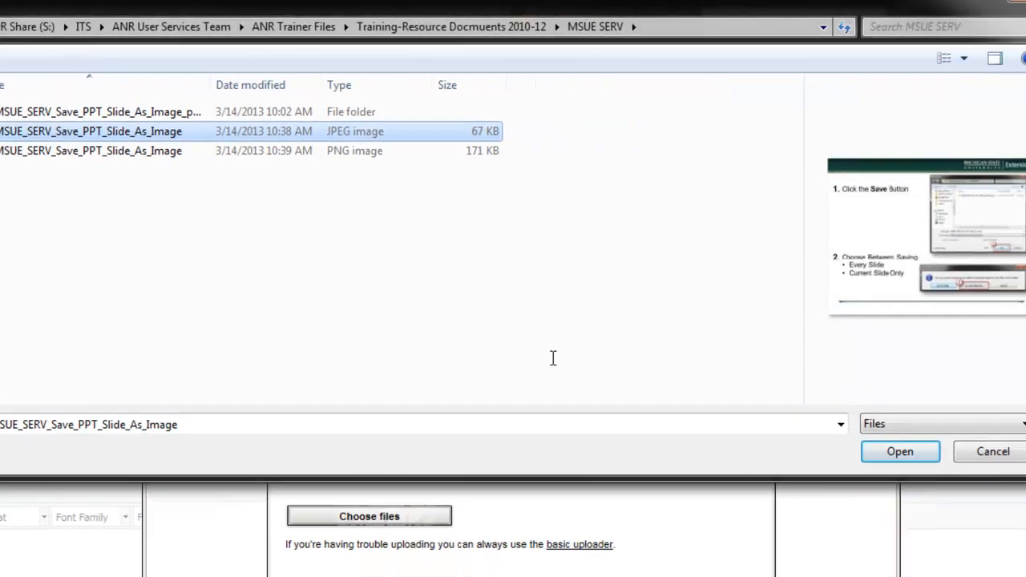
click(896, 453)
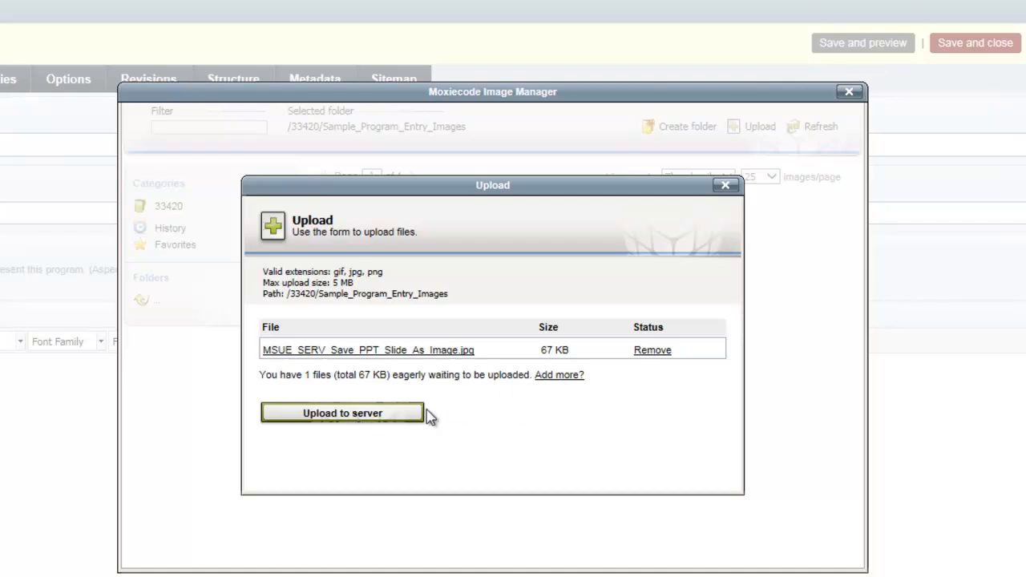
click(379, 414)
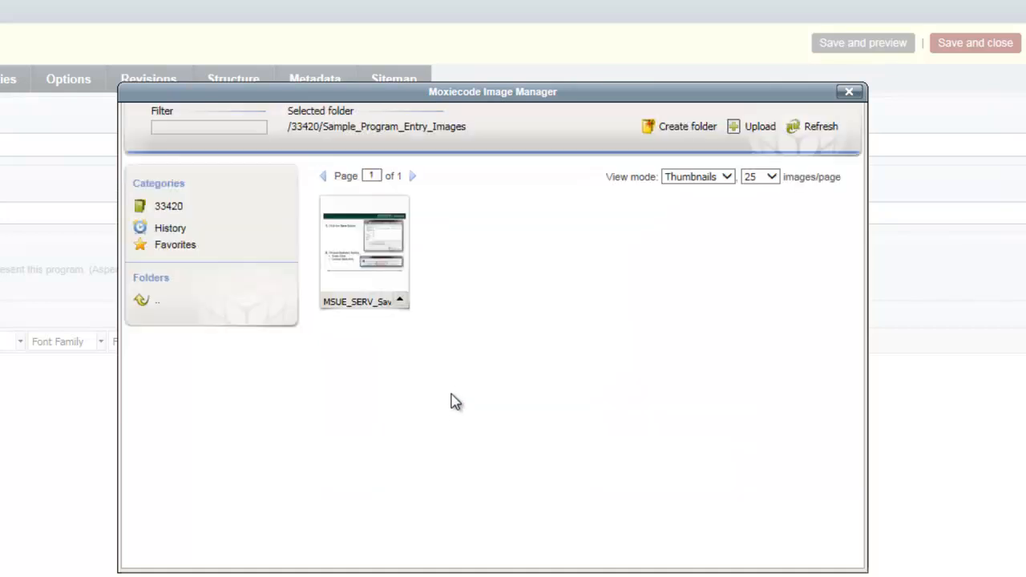
Choose the uploaded image, describe it as "Image of PowerPoint Slide" and set its alignment to Right
click(365, 243)
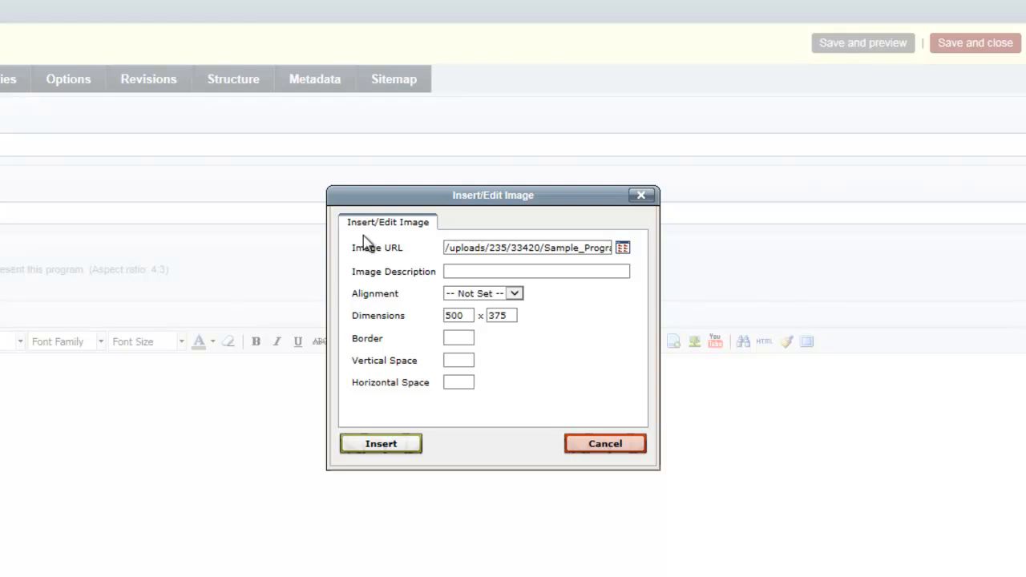
click(466, 270)
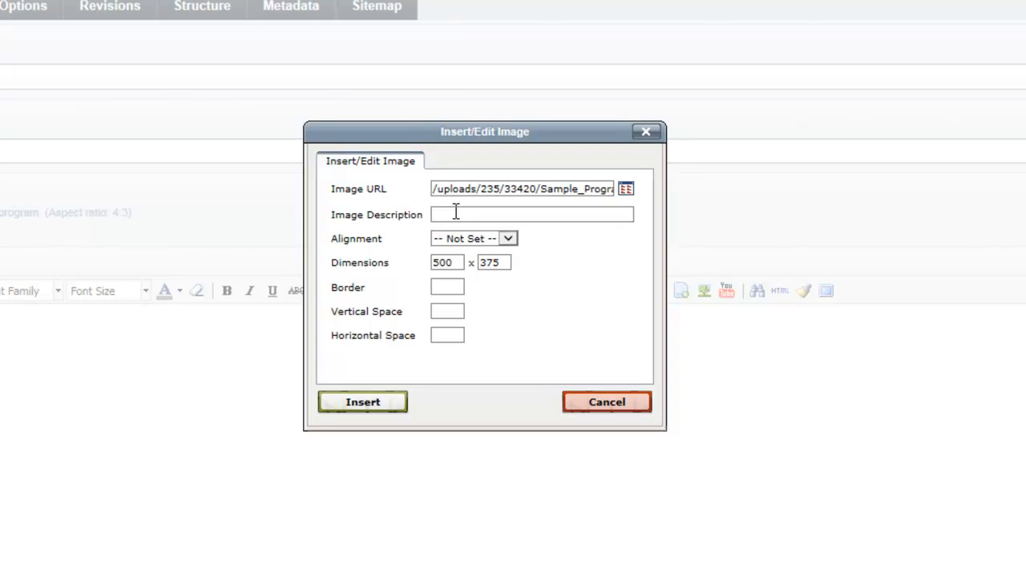
text(Image of PowerPoint Slide)
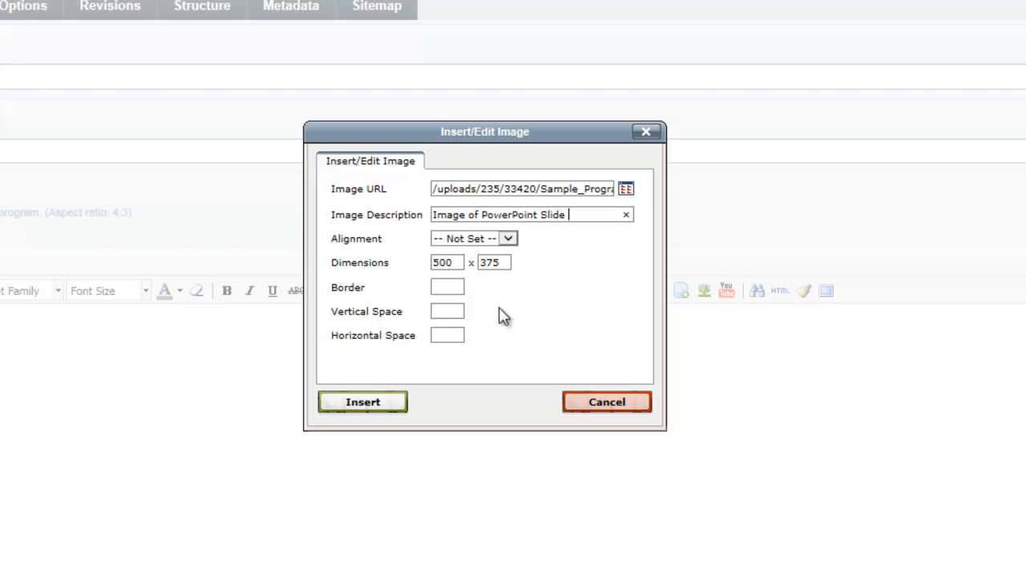
click(512, 241)
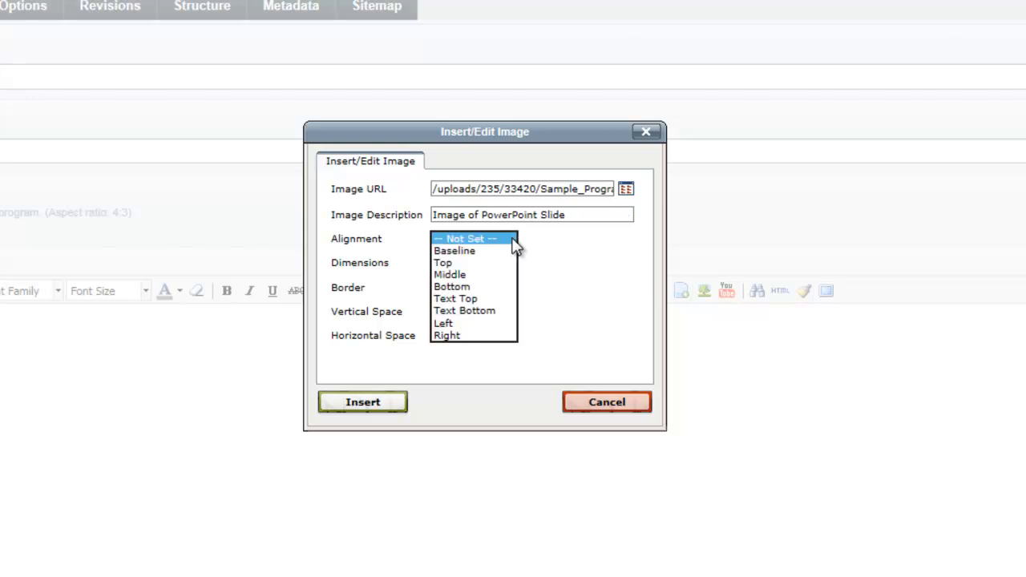
click(465, 337)
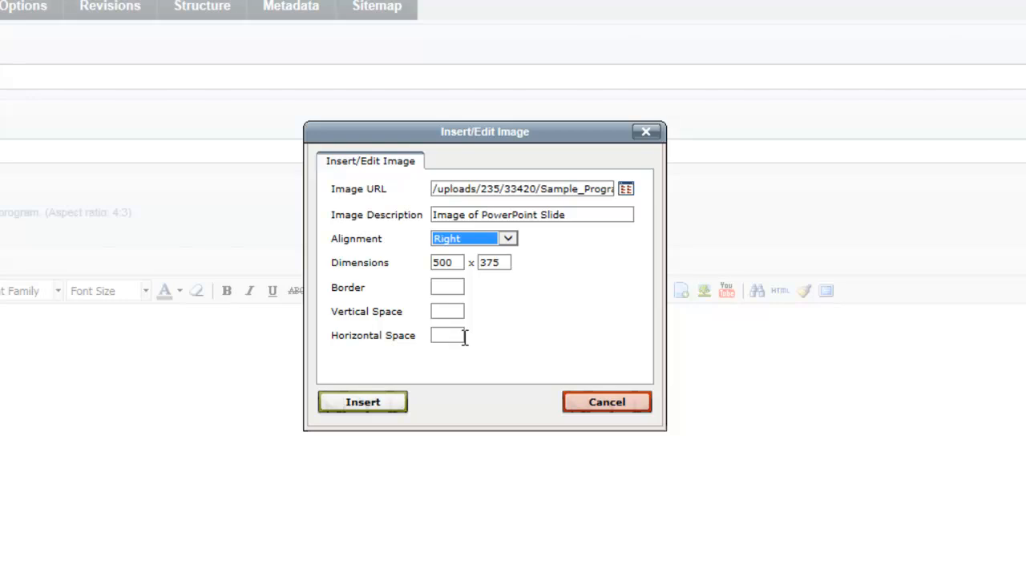
Set the image's dimensions to 400 x 300
click(454, 263)
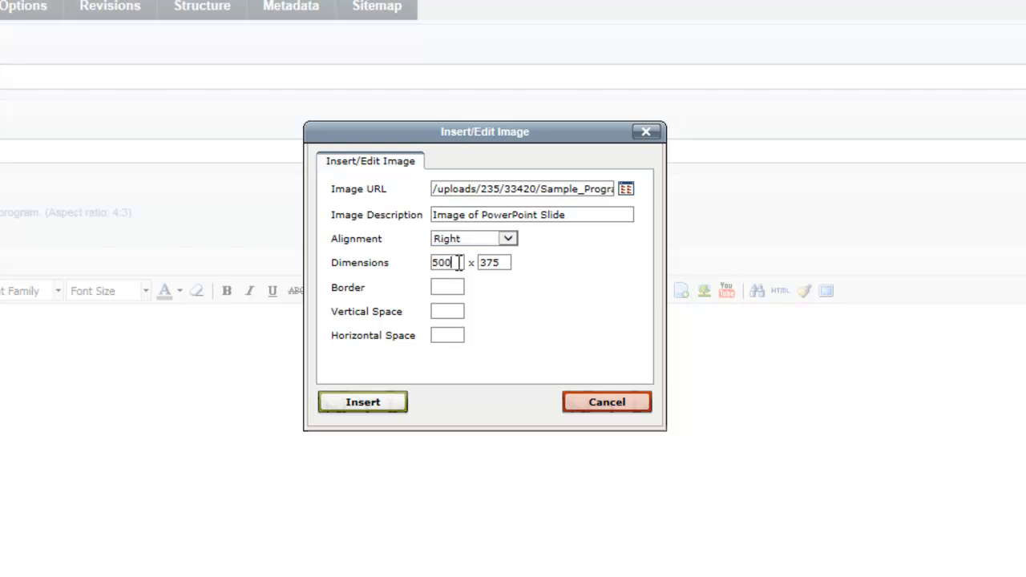
key(BackSpace)
key(BackSpace)
key(BackSpace)
text(400)
click(500, 264)
key(BackSpace)
key(BackSpace)
key(BackSpace)
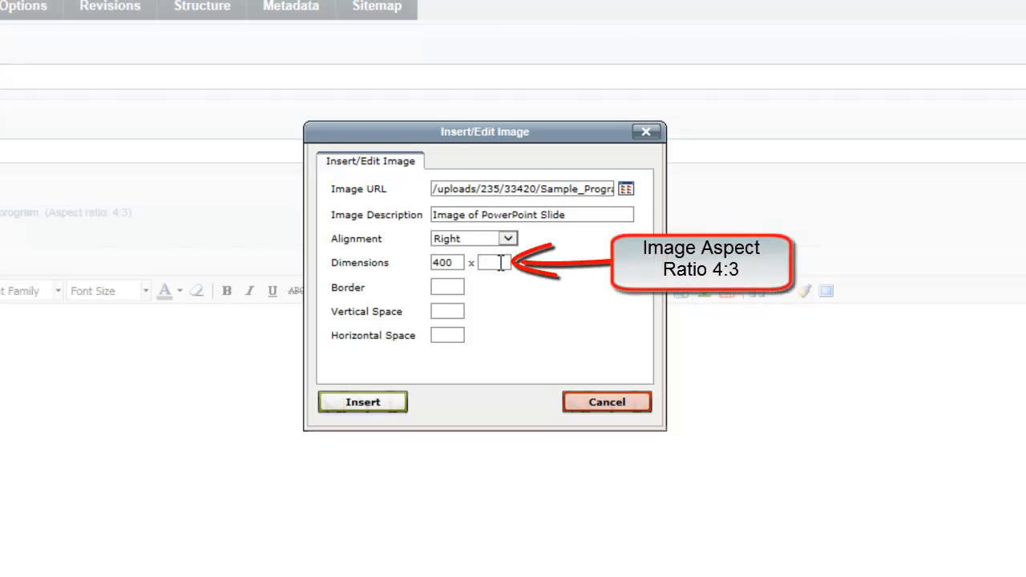
text(300)
Set the image's vertical space and horizontal space to 5 each and insert it into the content
click(460, 286)
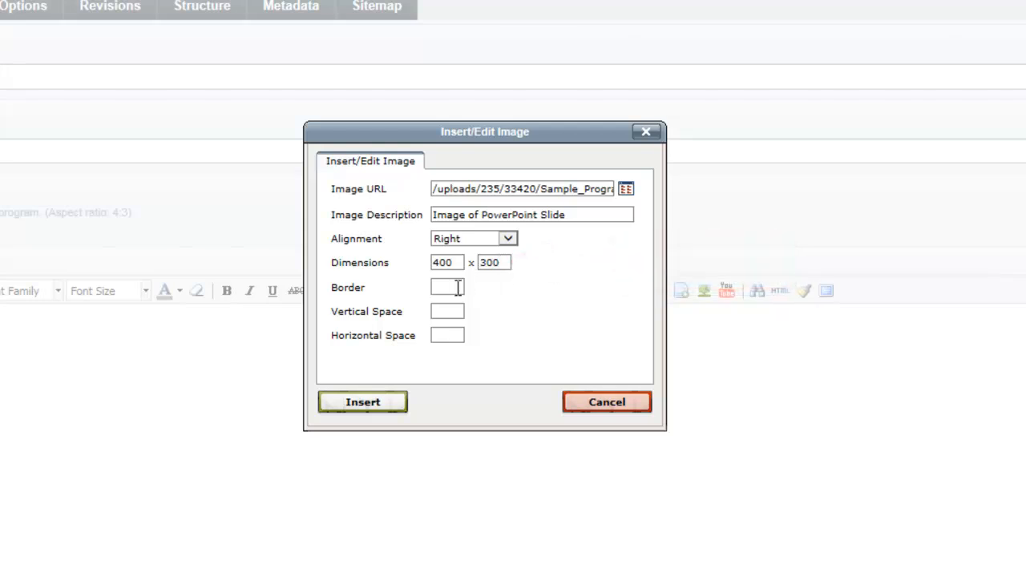
click(463, 311)
text(5)
click(462, 335)
text(5)
click(392, 403)
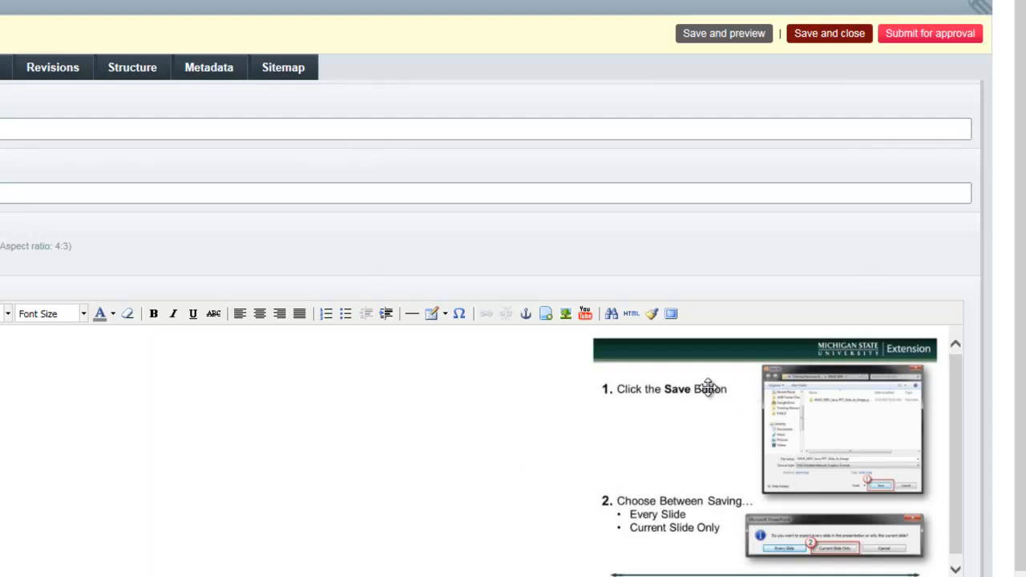
Edit the inserted image to have a border of 1 and dimensions of 300 x 200
click(686, 449)
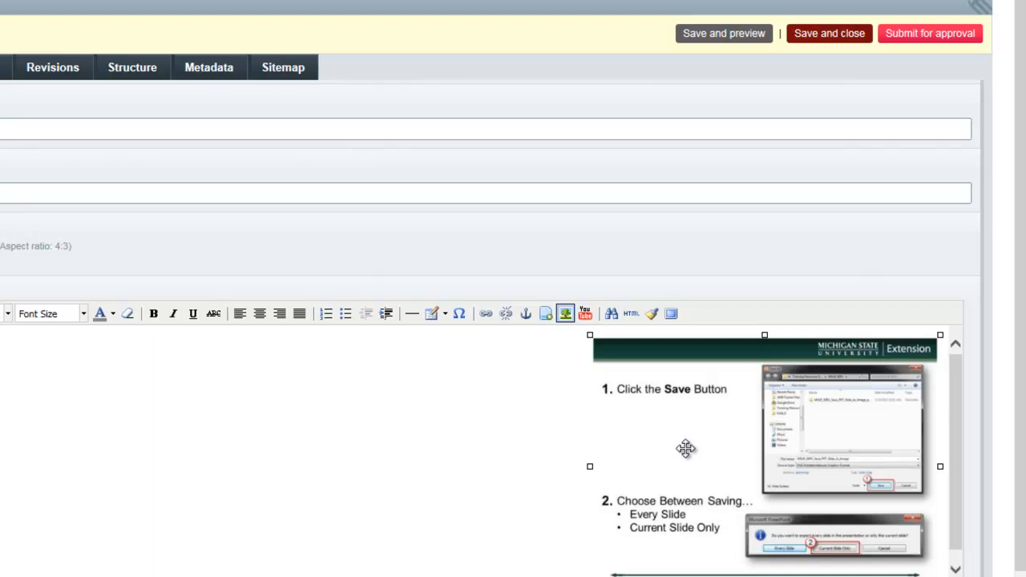
click(566, 315)
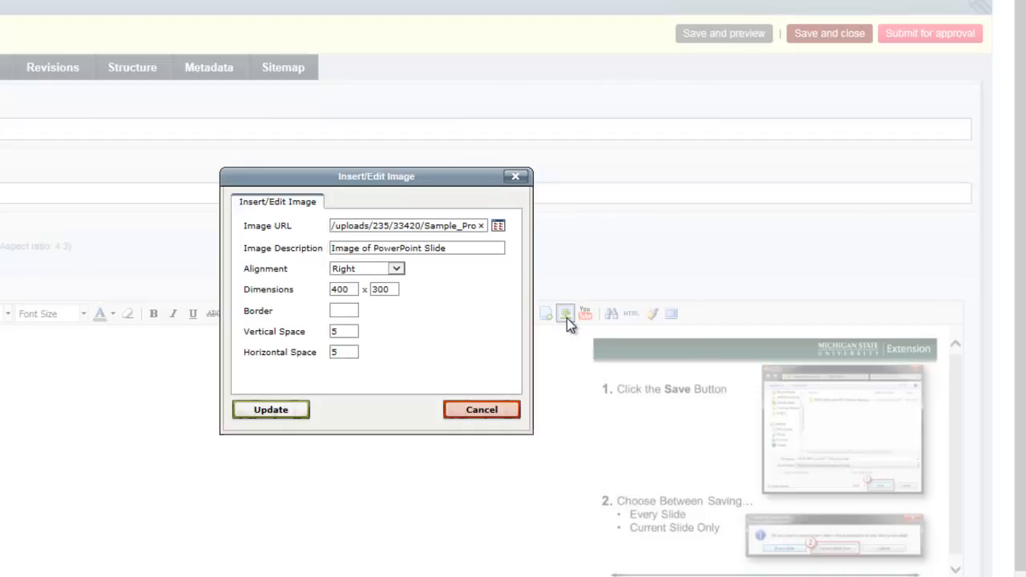
click(350, 311)
text(1)
drag(353, 289, 329, 295)
text(300)
key(BackSpace)
key(BackSpace)
key(BackSpace)
text(200)
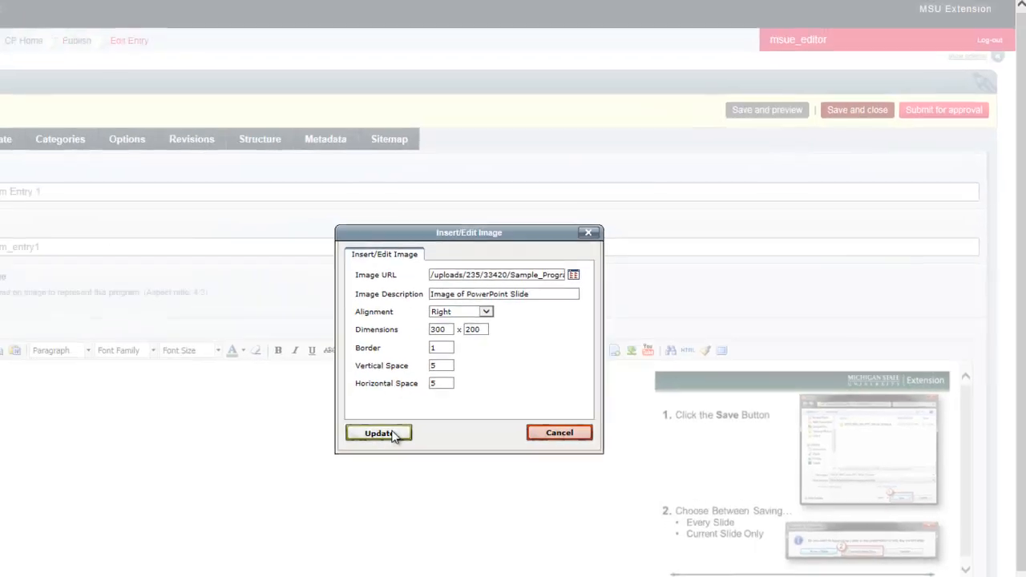
click(289, 411)
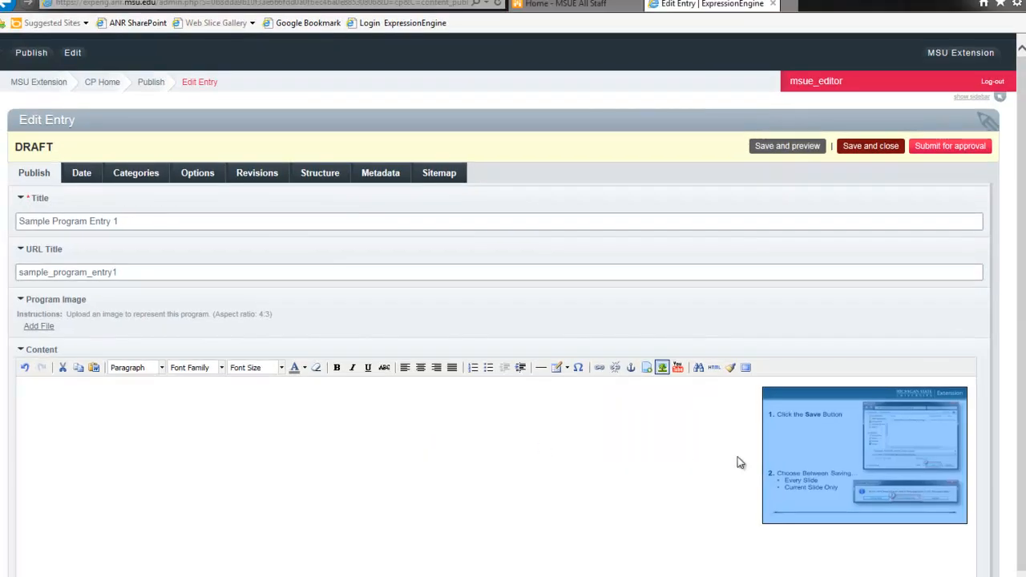
Begin a paragraph beside the image describing the PowerPoint slide from the SERV presentation on Monday, March 18, 2013, its aspect ratio and its fit
click(794, 454)
scroll(840, 464, down, 1)
text(This is an im)
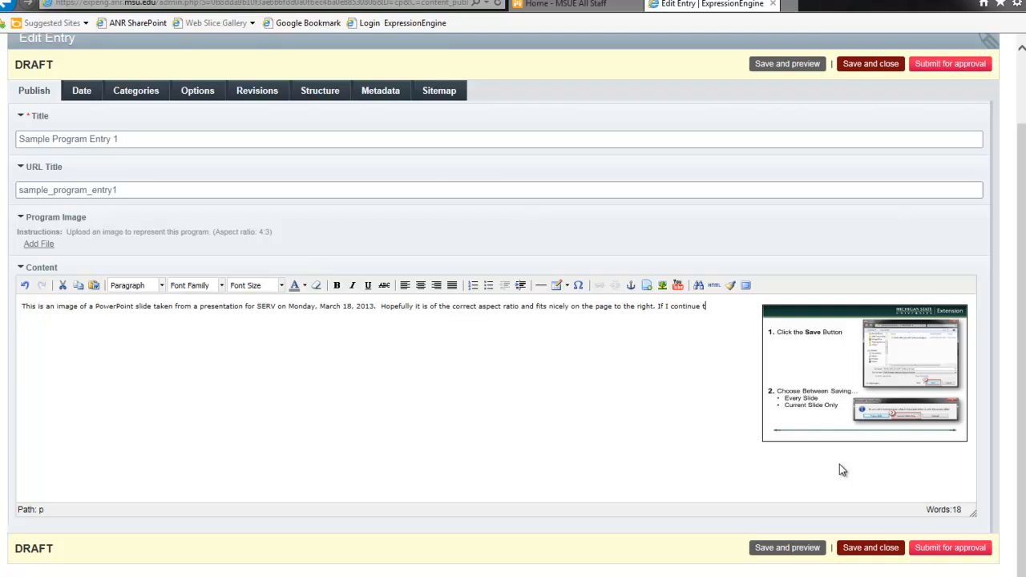
Finish the paragraph with "If I continue to type, when the text hits the image, it wraps to the left of the image."
text(o type, when the test h)
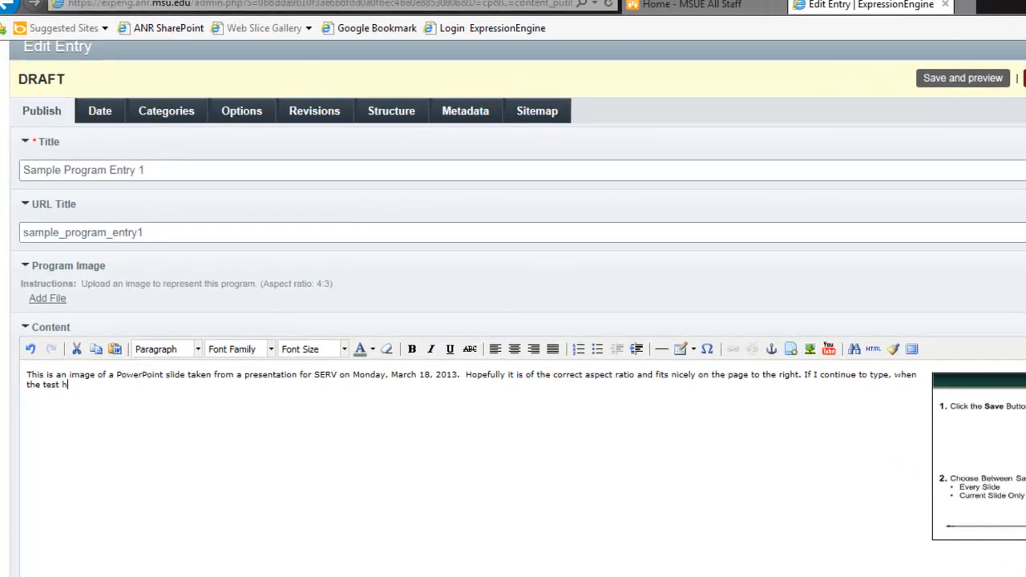
key(BackSpace)
key(BackSpace)
key(BackSpace)
key(BackSpace)
key(BackSpace)
text(est)
key(BackSpace)
key(BackSpace)
key(BackSpace)
text(xt hits the image, it wraps to the left of the imag)
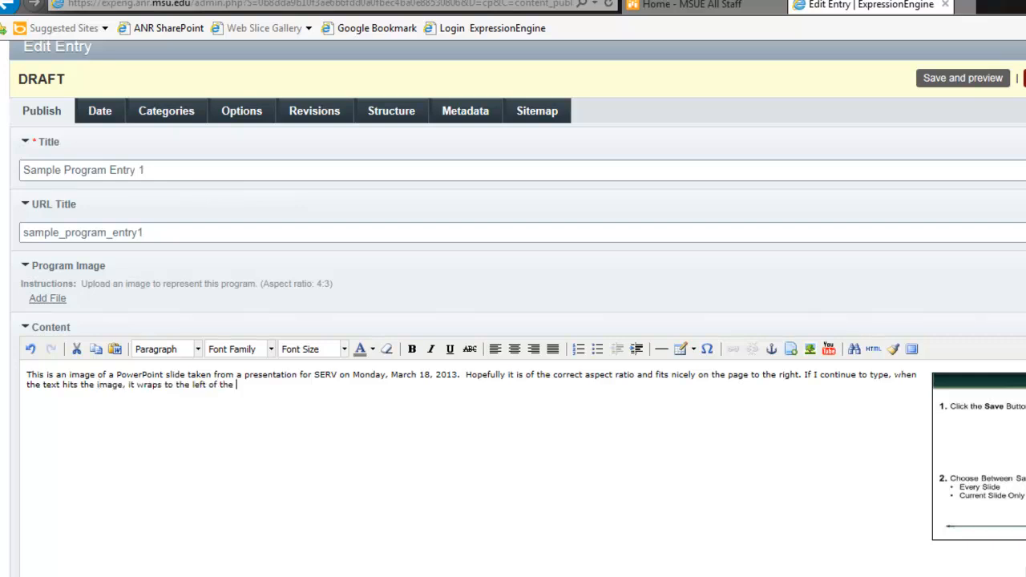
text(e.)
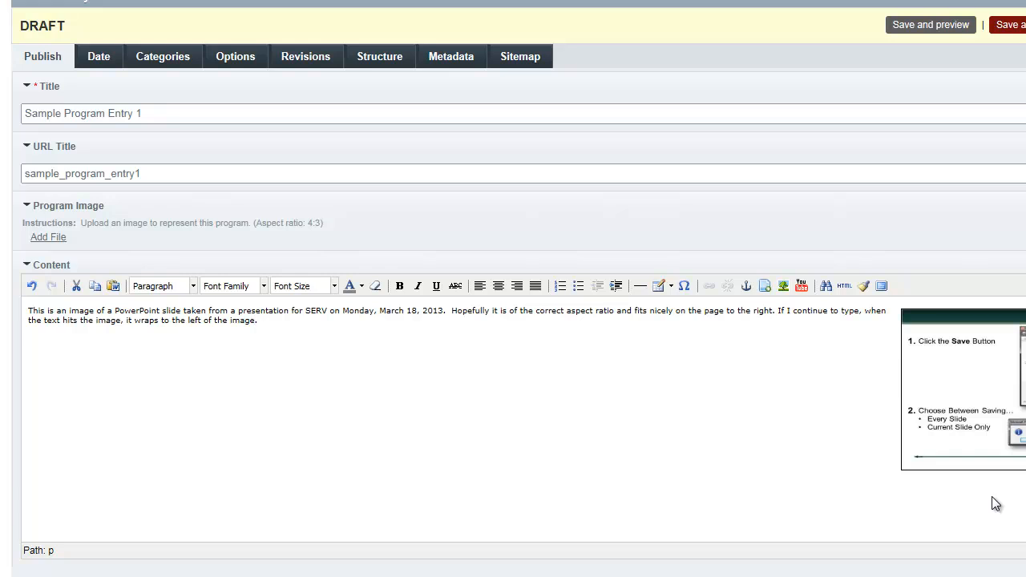
Edit the image to use Left alignment, a border of 2, and vertical and horizontal space of 20
click(1017, 377)
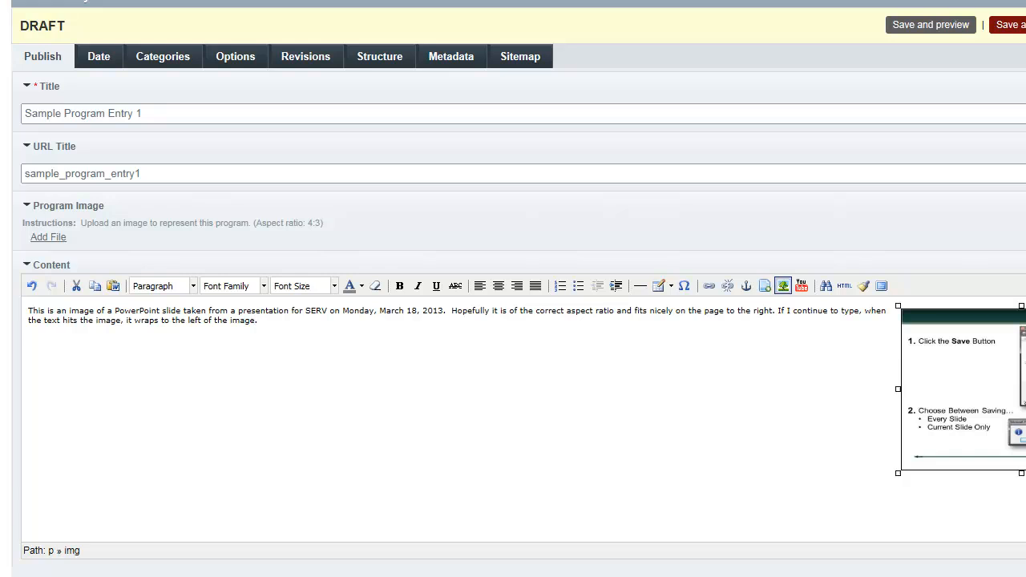
click(782, 287)
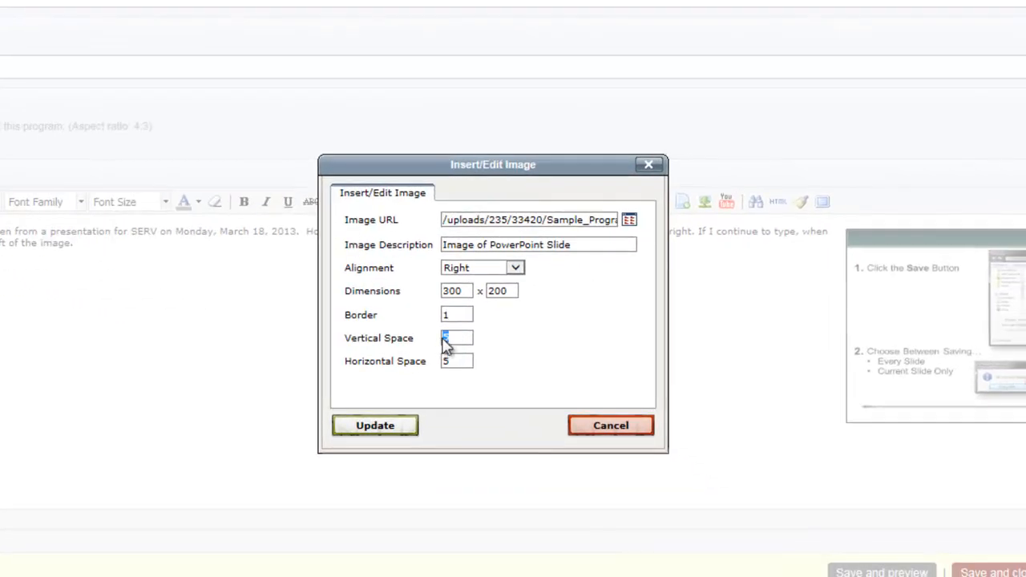
click(516, 268)
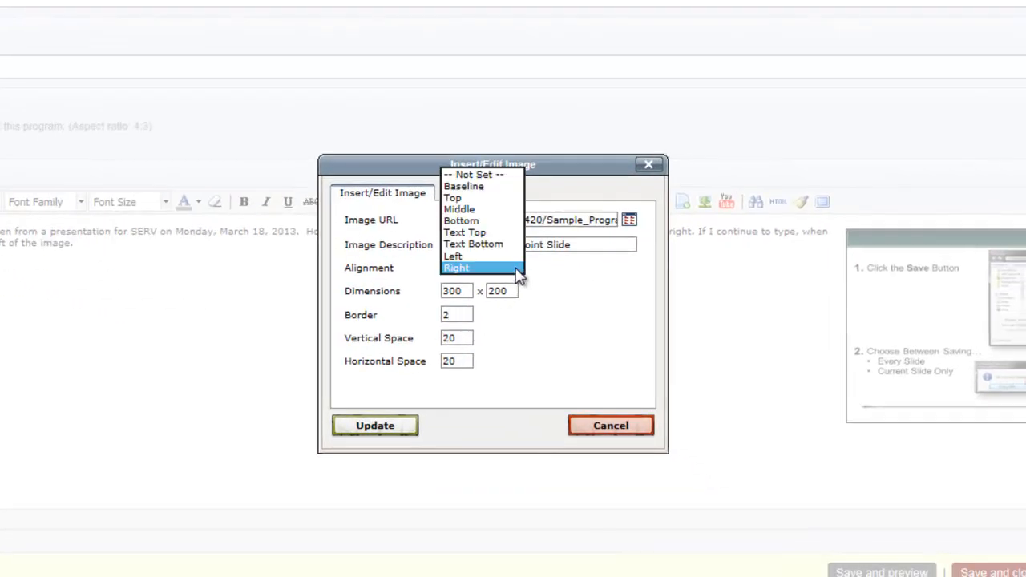
click(486, 255)
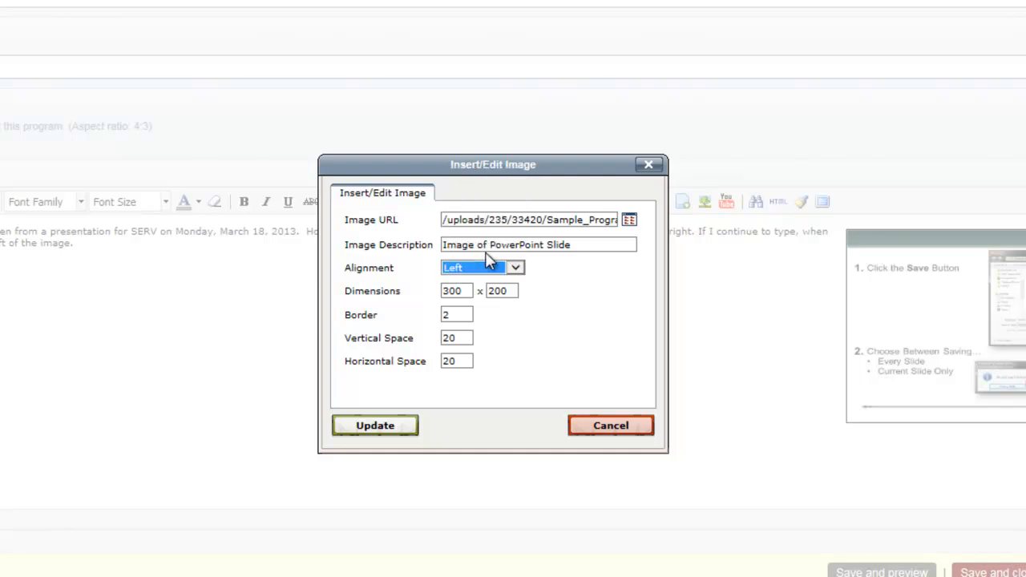
click(407, 428)
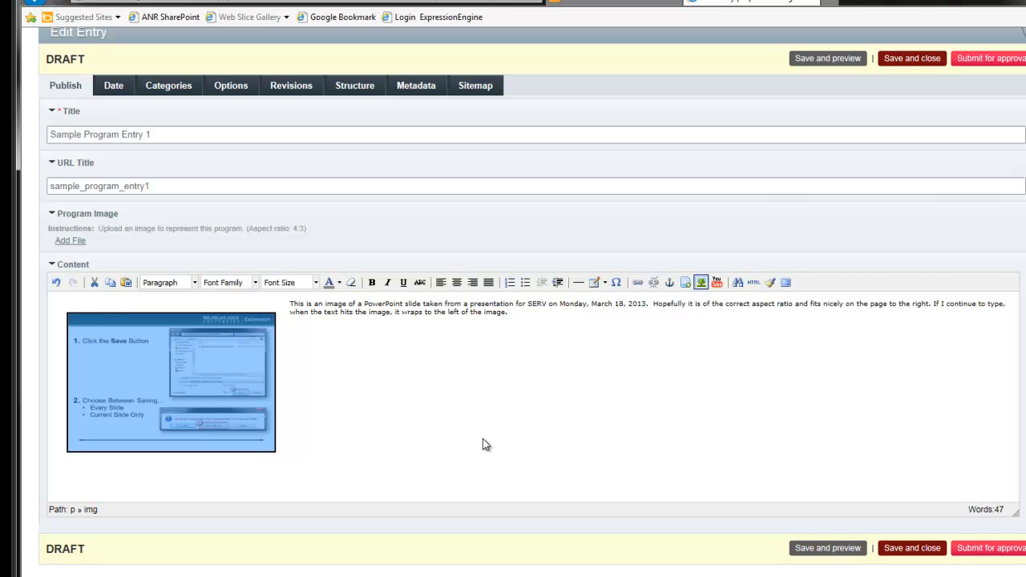
Change the image's vertical space to 0 and its border to 3
click(229, 335)
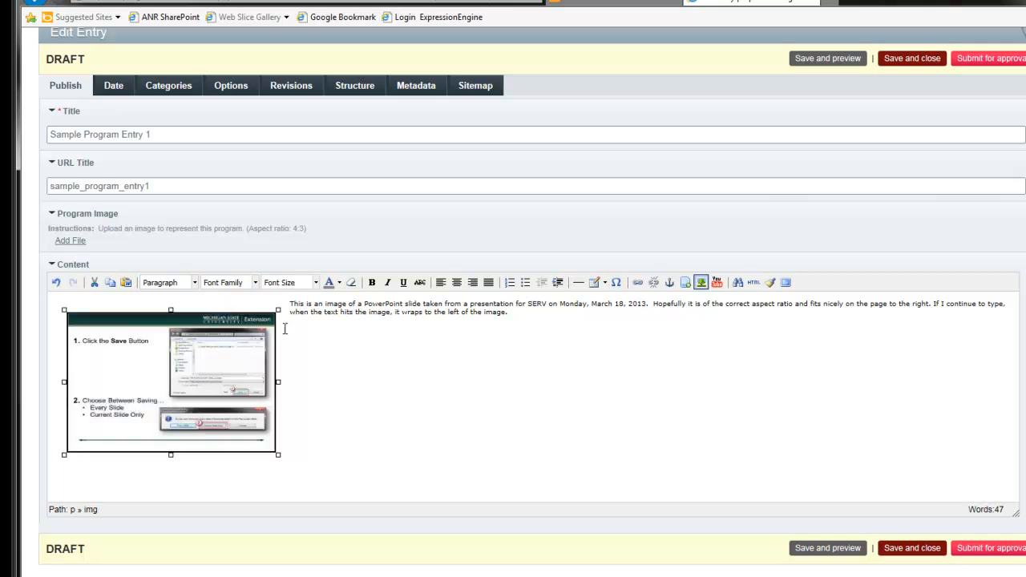
click(700, 284)
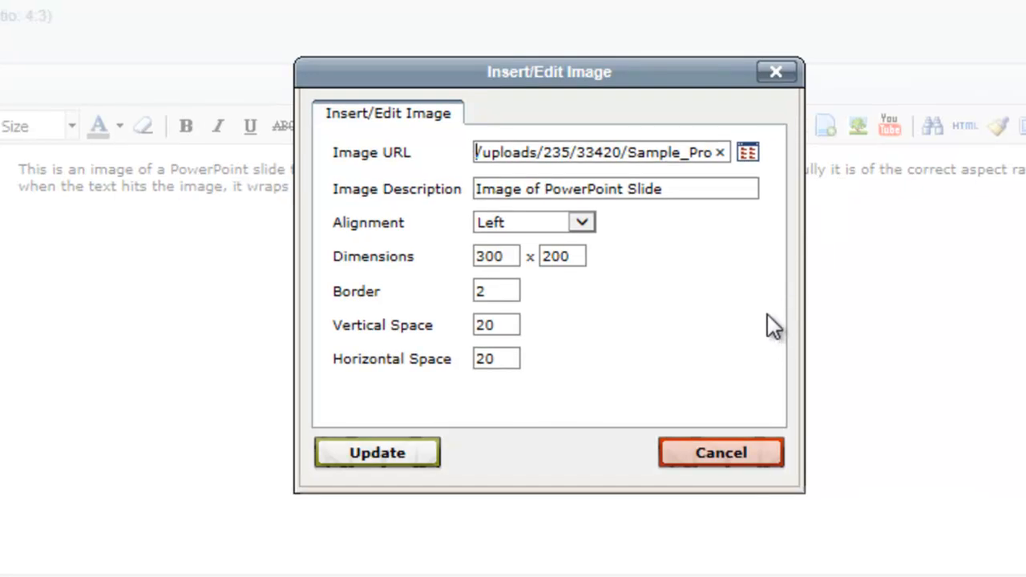
drag(510, 329, 453, 350)
text(0)
double_click(471, 299)
text(3)
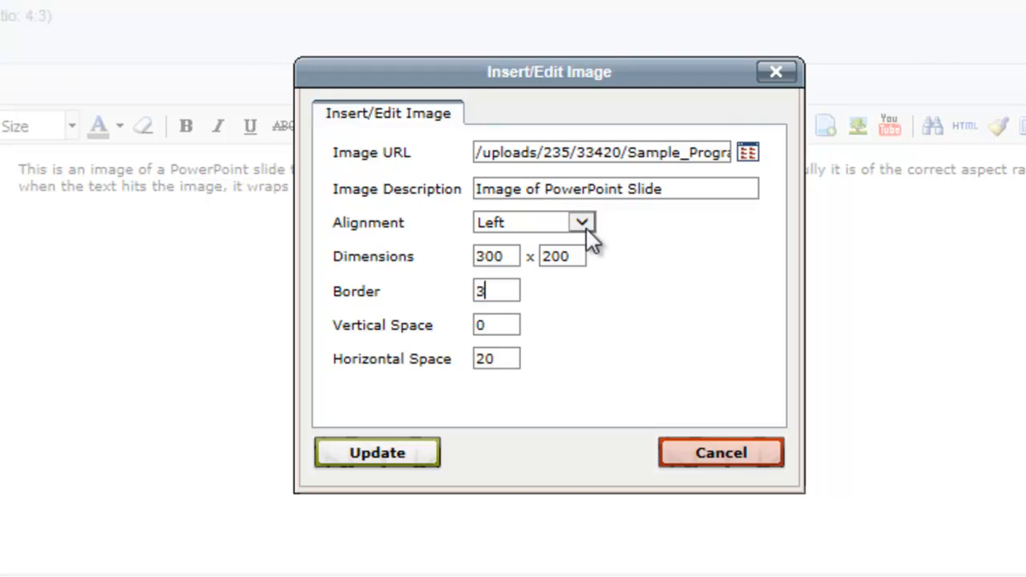
click(409, 458)
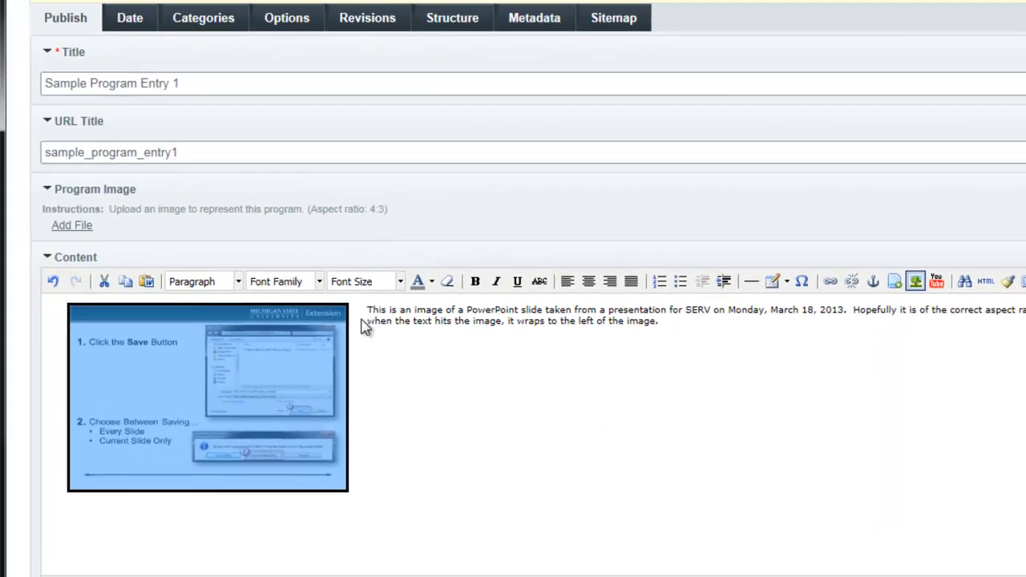
Add a new paragraph reading "So now this image has a border, no vertical spacing and spacing horizontallty of 20."
click(409, 397)
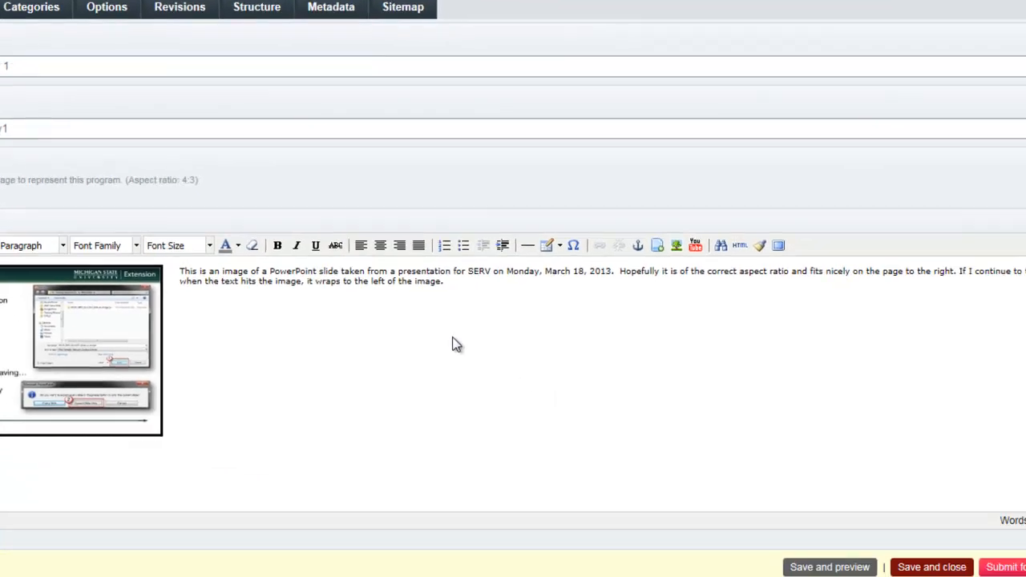
click(676, 324)
key(Return)
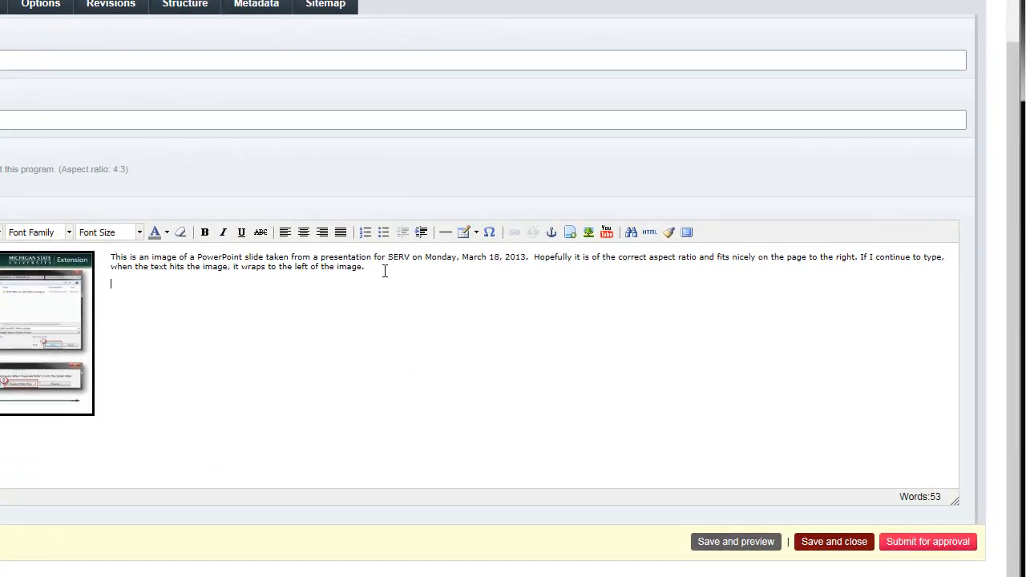
text(So not thi)
key(BackSpace)
key(BackSpace)
key(BackSpace)
text(w this image has a border, no vertical spacing and spacing horizontallty of)
text( 20)
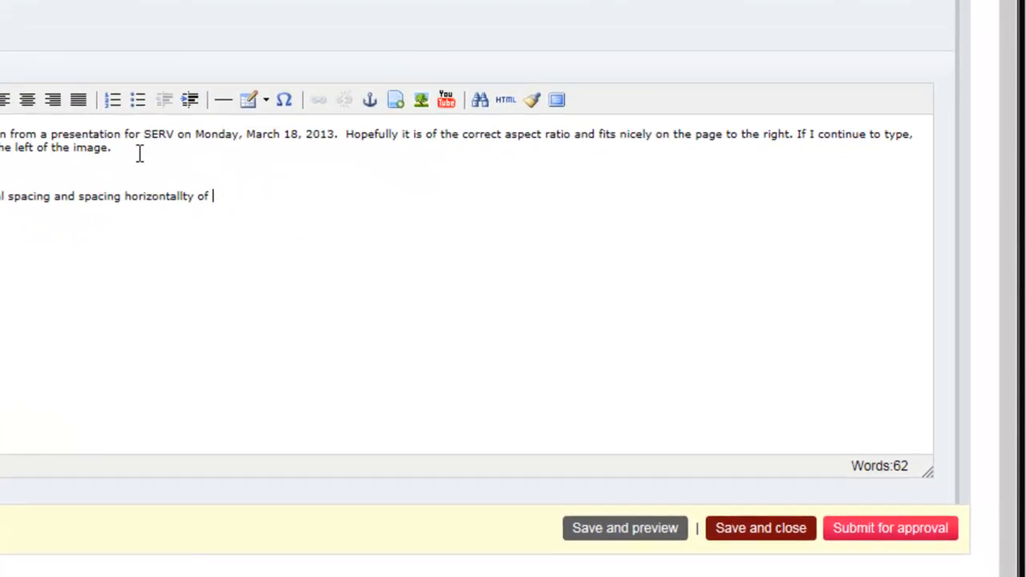
text(.)
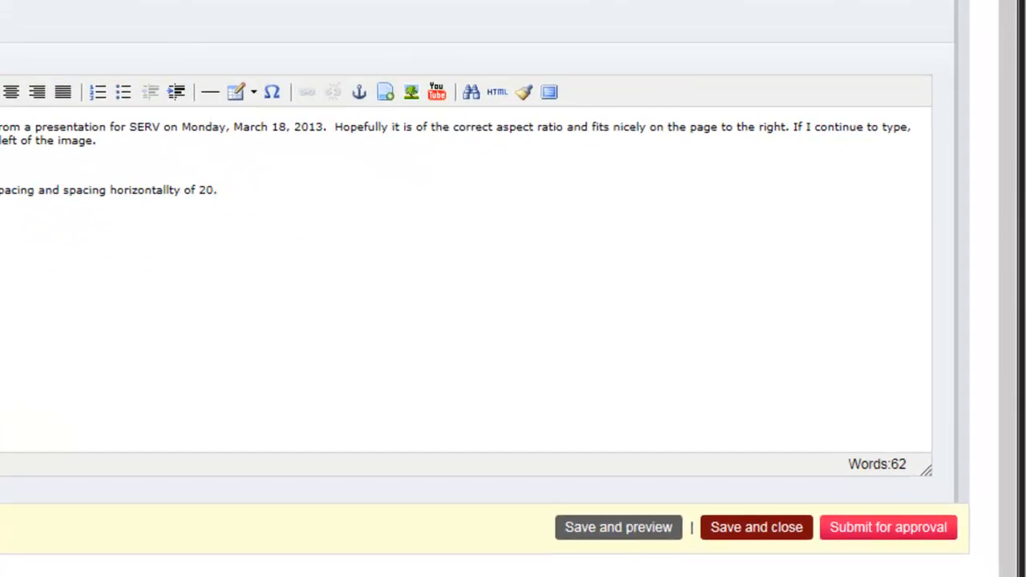
Save and close the entry, and reopen it for editing from its View Entry page
click(768, 531)
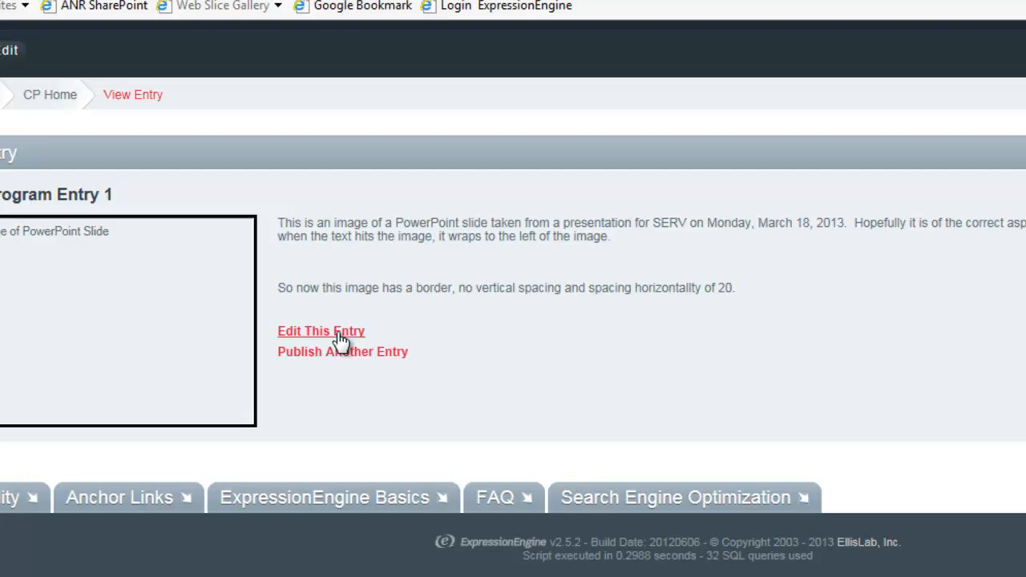
click(337, 332)
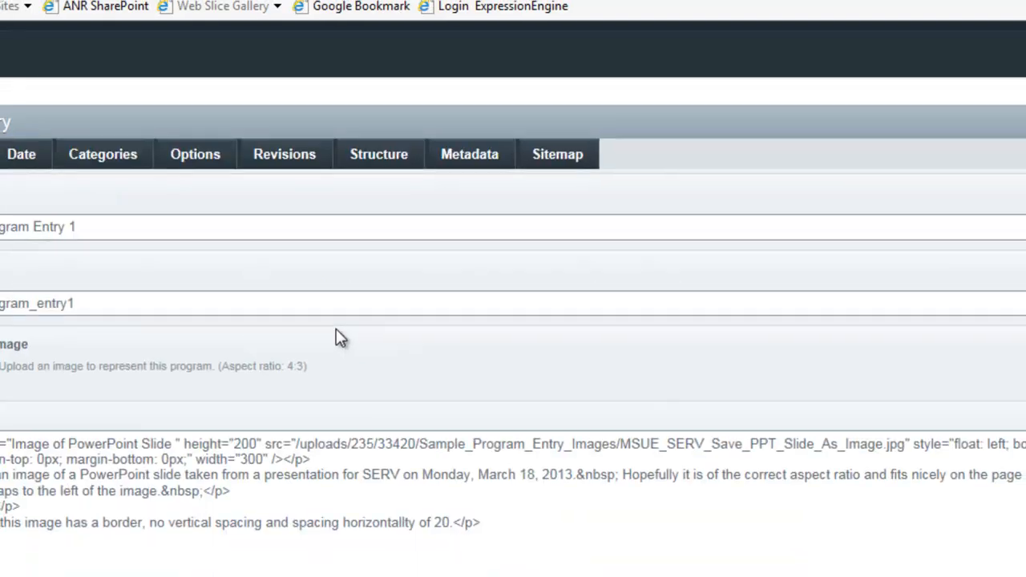